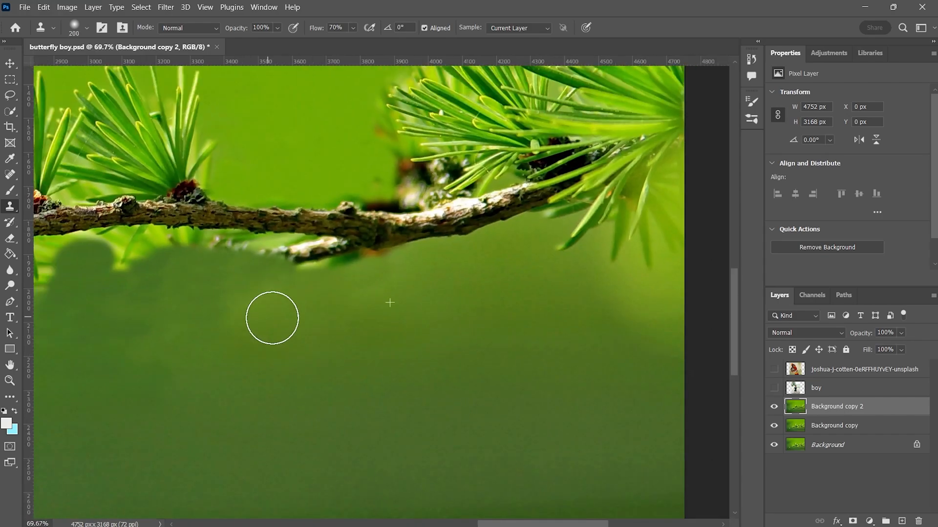
- Clone clean green background over the leftover foliage beneath the branch
scroll(450, 399, down, 7)
scroll(469, 380, up, 8)
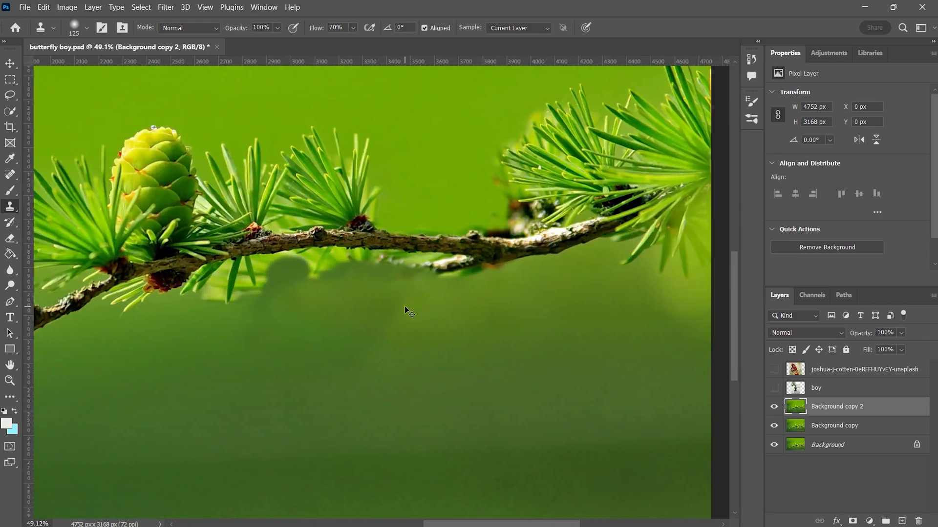
scroll(488, 344, down, 3)
scroll(418, 402, up, 6)
alt+click(346, 382)
mouse_move(506, 249)
mouse_down()
mouse_move(555, 307)
mouse_move(558, 295)
mouse_up()
alt+click(234, 374)
drag(512, 247, 466, 269)
- Reduce the clone brush to 50 px and cover the pale patch around the hanging needles beside the cone
scroll(341, 289, up, 9)
key([)
key([)
key([)
key([)
key([)
key([)
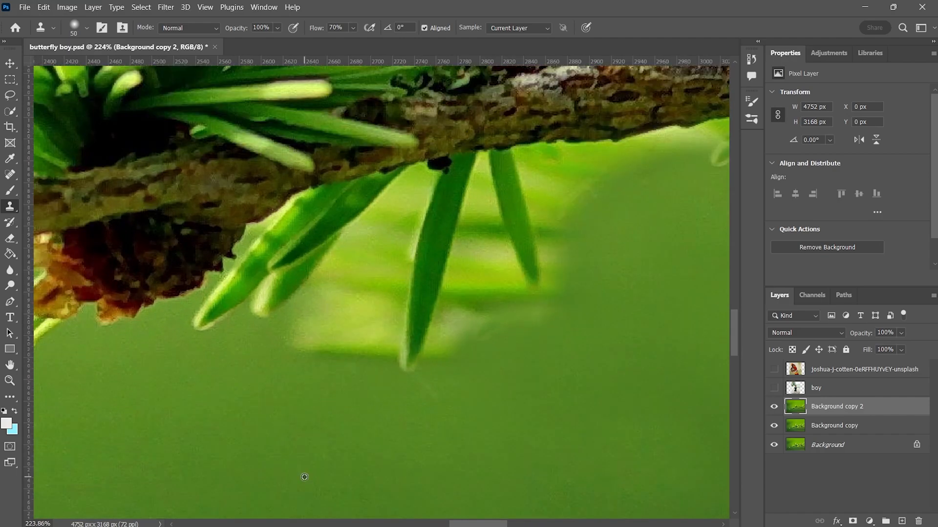
drag(305, 337, 381, 296)
scroll(392, 332, down, 5)
scroll(352, 337, up, 1)
alt+click(239, 398)
mouse_move(342, 320)
mouse_down()
mouse_move(385, 306)
mouse_move(404, 335)
mouse_up()
- Use a harder 30 px clone brush to clean the background between and around the hanging needles
scroll(385, 305, right, 2)
click(87, 27)
drag(73, 94, 97, 94)
drag(391, 288, 378, 315)
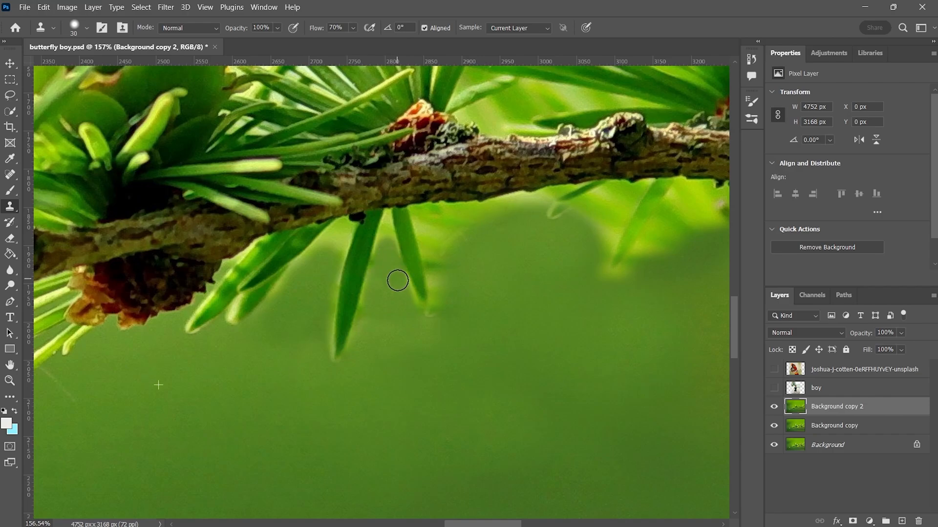
drag(395, 272, 404, 297)
scroll(522, 269, up, 4)
alt+click(521, 269)
drag(430, 297, 402, 323)
- Clone green background along the branch's underside to cover the pale foliage right of the needles
alt+click(541, 285)
drag(507, 236, 412, 195)
scroll(433, 312, right, 3)
scroll(433, 313, up, 1)
alt+click(415, 318)
mouse_move(498, 251)
mouse_down()
mouse_move(348, 221)
mouse_move(293, 235)
mouse_up()
alt+click(432, 266)
- Enlarge the clone brush to 175 px and lower its flow to 36% for blending the background beneath the branch
scroll(381, 285, right, 4)
scroll(380, 288, down, 12)
scroll(273, 244, up, 10)
scroll(258, 293, down, 13)
click(87, 28)
click(544, 386)
scroll(544, 386, up, 2)
key(bracketright)
key(bracketright)
key(bracketright)
key(bracketright)
key(bracketright)
key(bracketright)
key(bracketright)
key(bracketright)
key(bracketright)
drag(317, 28, 300, 28)
scroll(278, 463, up, 3)
key(bracketright)
key(bracketright)
key(bracketright)
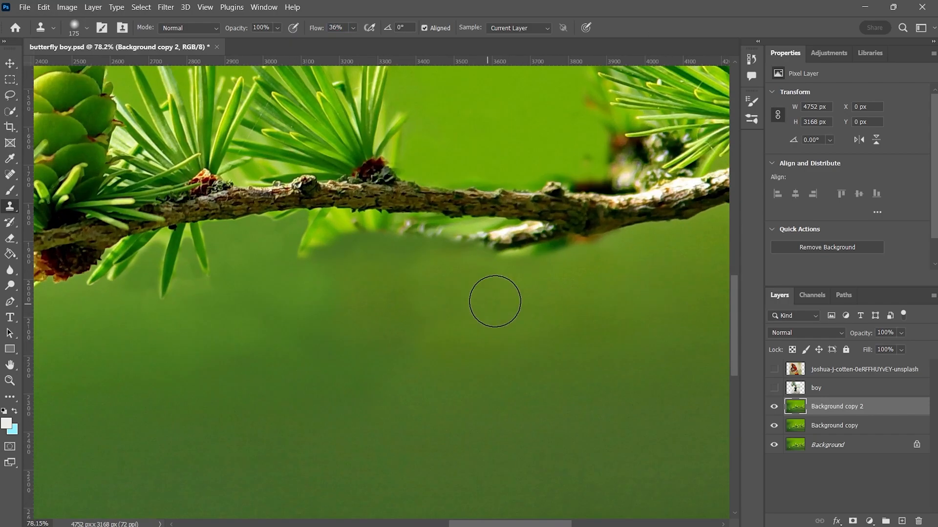
scroll(501, 333, down, 2)
scroll(477, 335, up, 1)
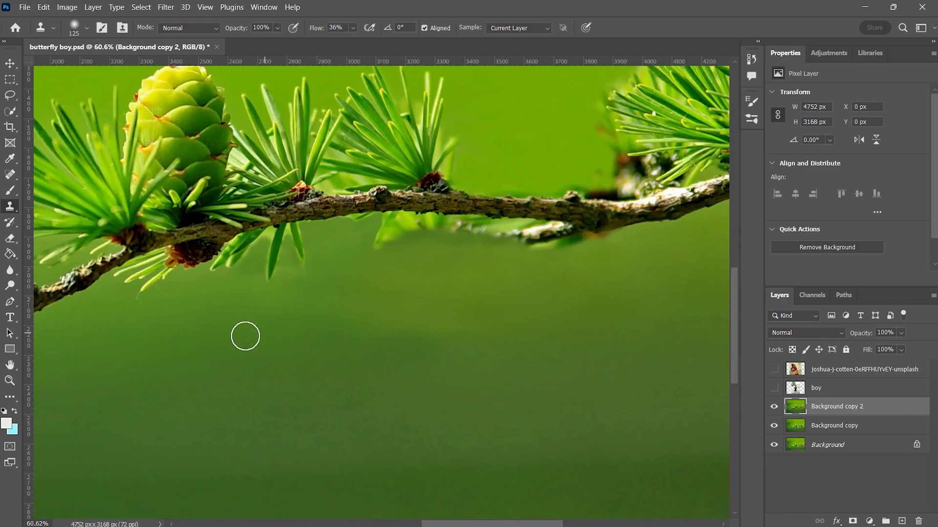
- Reduce the clone brush to 15 px with a slightly harder edge and remove the small lower twig beneath the branch fork
scroll(427, 316, down, 13)
scroll(462, 346, up, 20)
click(87, 28)
drag(72, 96, 80, 97)
click(498, 414)
key(bracketleft)
key(bracketleft)
key(bracketleft)
key(bracketleft)
key(bracketleft)
key(bracketleft)
key(bracketleft)
key(bracketleft)
key(bracketleft)
key(bracketleft)
key(bracketleft)
key(bracketleft)
key(bracketleft)
alt+click(564, 390)
drag(613, 345, 658, 330)
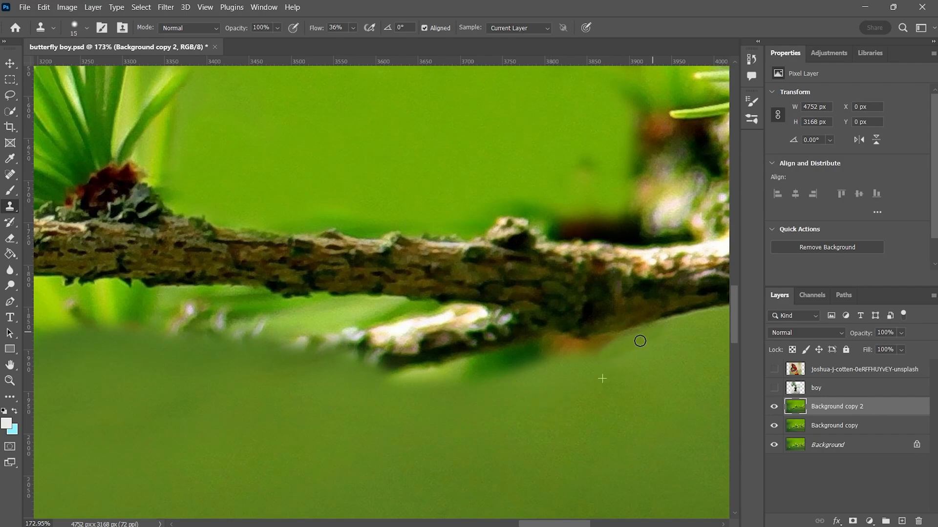
drag(395, 377, 440, 350)
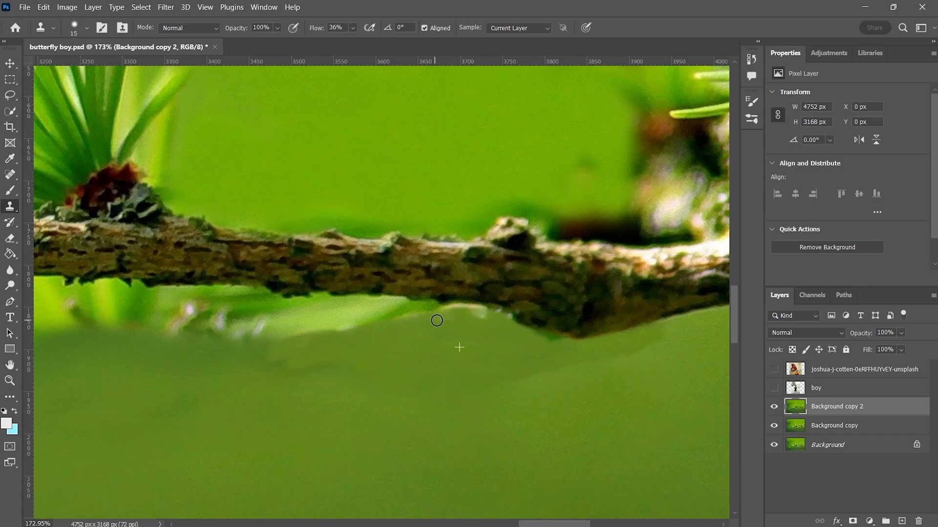
- Clone green background around the single needle hanging beneath the middle of the branch
scroll(430, 315, down, 12)
scroll(286, 318, up, 16)
drag(310, 356, 335, 392)
alt+click(452, 406)
mouse_move(459, 343)
mouse_down()
mouse_move(556, 256)
mouse_move(479, 289)
mouse_move(389, 299)
mouse_up()
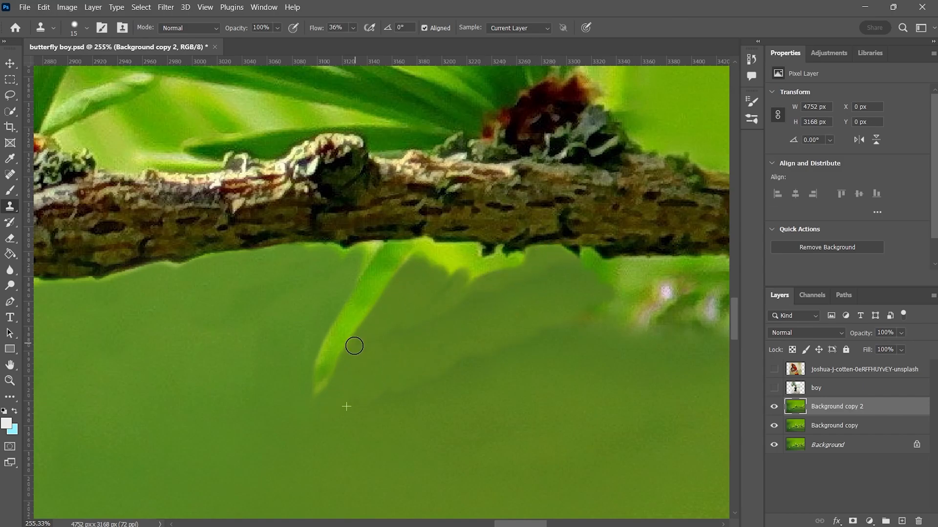
- Clone away the remaining pale blurred foliage along the branch's underside, working toward the fork
scroll(623, 296, right, 4)
mouse_move(566, 325)
mouse_down()
mouse_move(403, 270)
mouse_move(508, 267)
mouse_move(582, 283)
mouse_up()
scroll(513, 317, right, 1)
alt+click(521, 375)
scroll(521, 361, right, 1)
scroll(454, 317, right, 5)
drag(454, 365, 337, 328)
scroll(337, 329, up, 5)
alt+click(255, 342)
drag(291, 406, 307, 404)
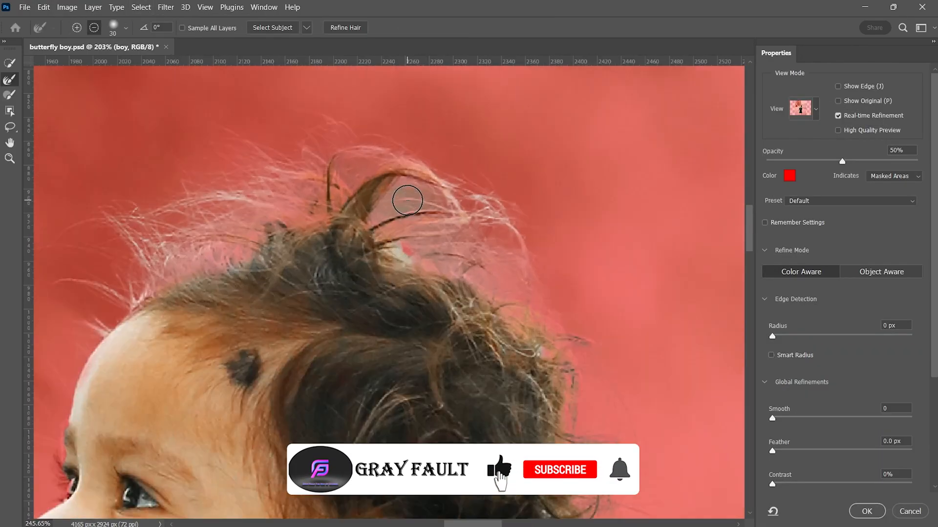
- Refine the boy's mask around his stray hairs with the Refine Edge Brush
drag(408, 200, 239, 174)
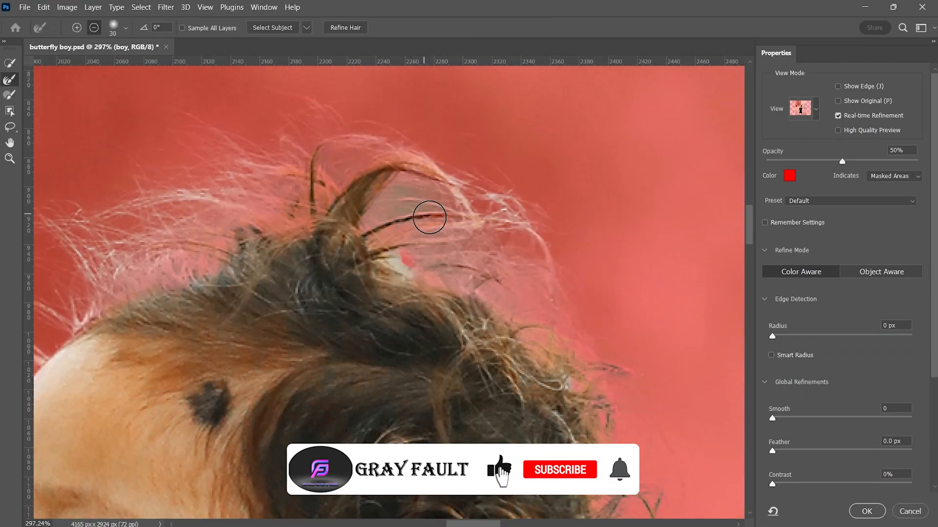
scroll(601, 253, left, 2)
drag(601, 253, 661, 377)
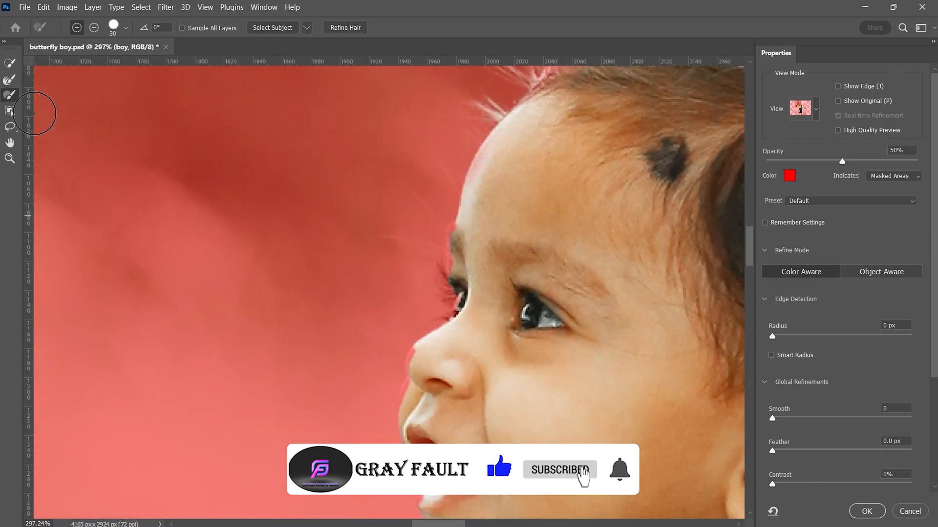
- Clean up the boy's mask edge along his face and body with the Brush tool
click(10, 95)
scroll(427, 395, up, 2)
scroll(392, 396, down, 5)
scroll(518, 420, up, 4)
scroll(695, 457, down, 5)
scroll(460, 380, up, 5)
scroll(508, 350, down, 5)
scroll(507, 350, down, 8)
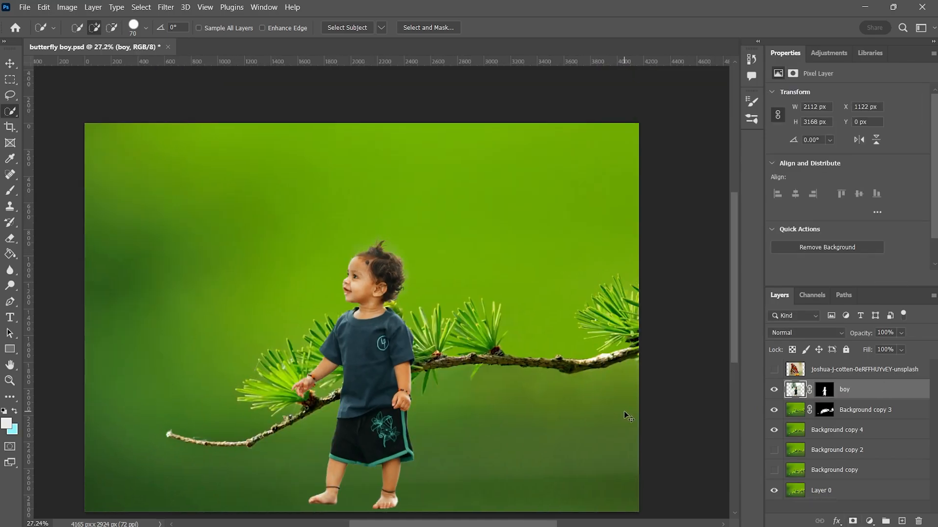
- Scale down the boy and move him toward the right end of the branch
scroll(374, 237, up, 1)
drag(374, 237, 526, 335)
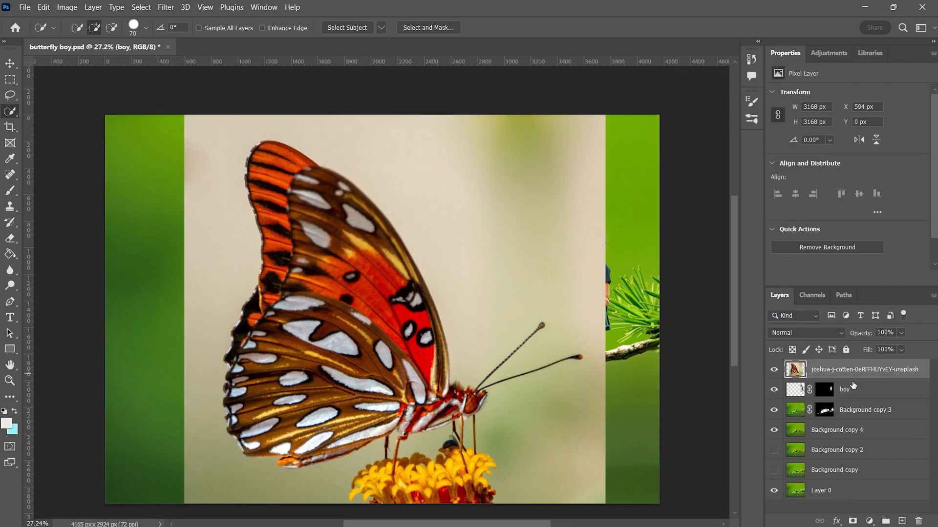
- Reduce the Quick Selection brush to 10 px and select the butterfly's thin antennae
scroll(284, 145, up, 1)
scroll(564, 296, up, 6)
key([)
key([)
key([)
key([)
key([)
key([)
scroll(403, 325, down, 6)
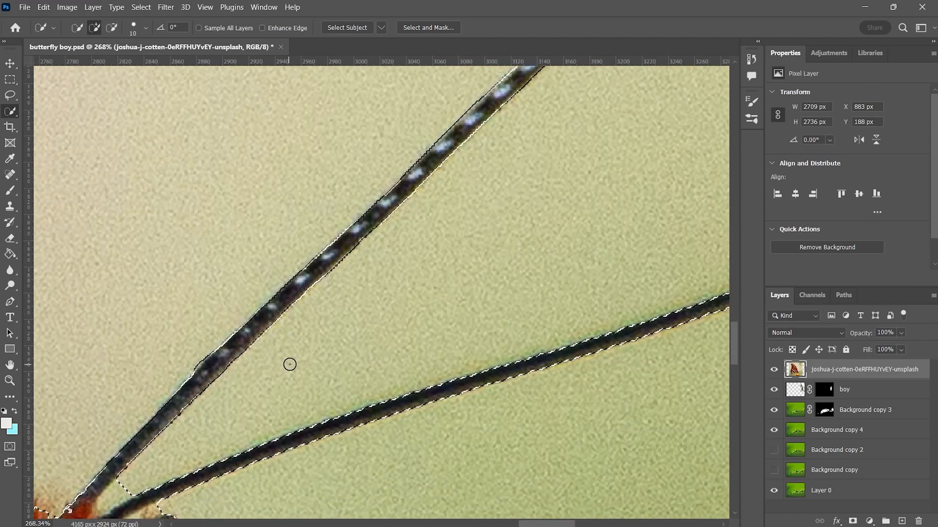
- Open the butterfly selection in Select and Mask and refine the edge around its fuzzy head and antennae
key(ctrl+alt+r)
scroll(487, 431, up, 6)
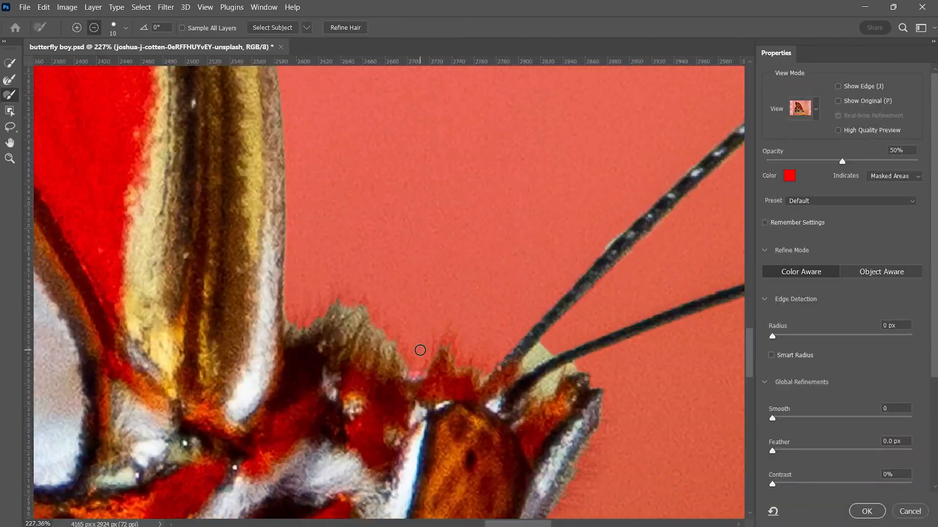
drag(634, 328, 628, 74)
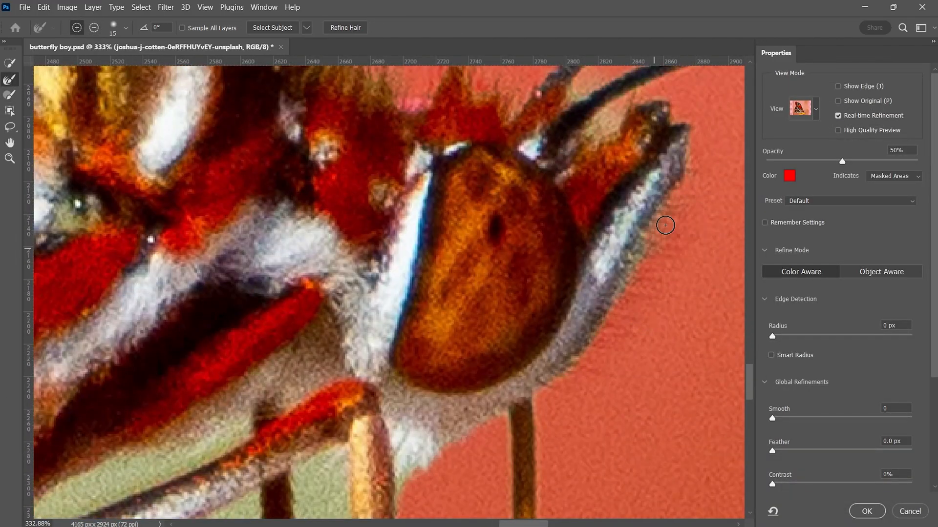
- Clean up the edges of the butterfly's body and wings and apply the refined selection
scroll(513, 147, down, 3)
drag(195, 293, 635, 318)
scroll(98, 342, up, 4)
scroll(237, 170, down, 6)
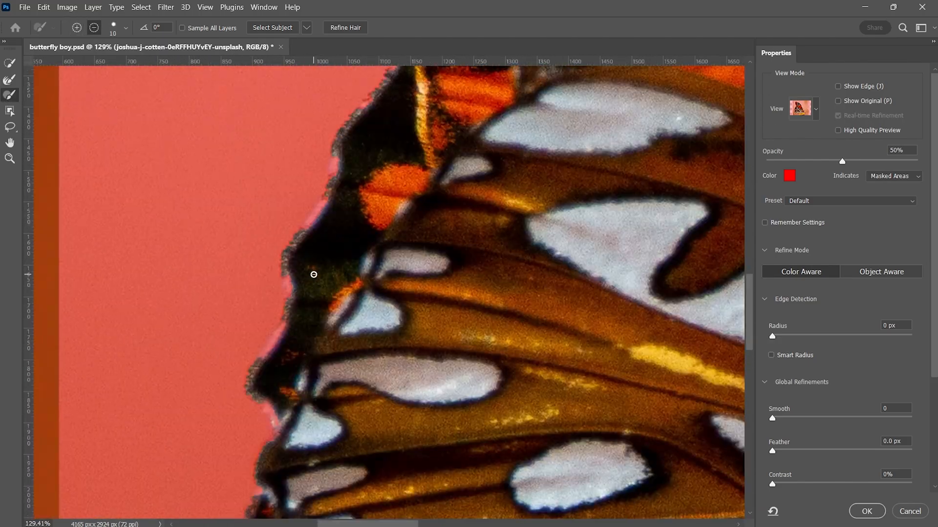
click(866, 511)
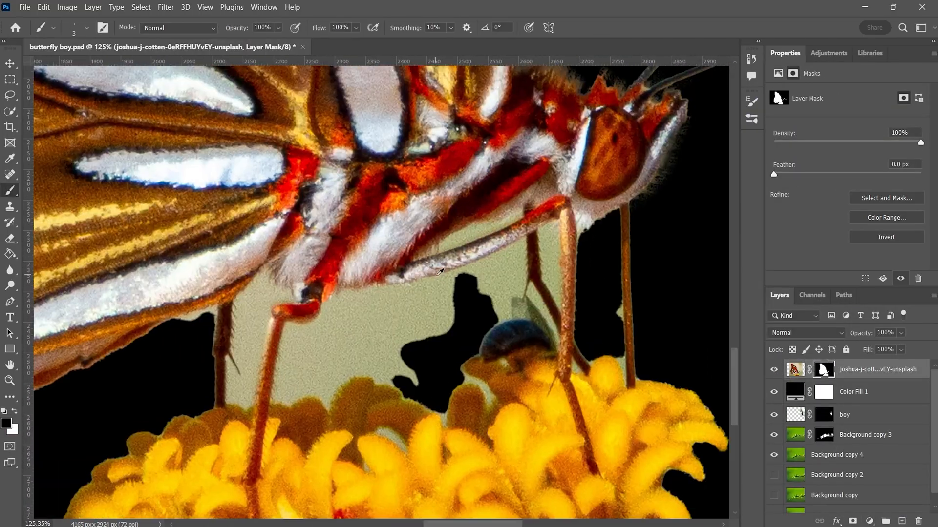
- Paint black on the butterfly's layer mask to hide the beige background between its legs
mouse_move(439, 317)
mouse_down()
mouse_move(492, 247)
mouse_move(579, 188)
mouse_move(300, 316)
mouse_move(460, 287)
mouse_move(574, 303)
mouse_up()
scroll(601, 302, down, 1)
drag(605, 305, 607, 324)
drag(471, 415, 542, 359)
scroll(547, 303, down, 5)
scroll(293, 274, up, 3)
drag(453, 215, 586, 342)
scroll(530, 295, down, 6)
- Select the leftover beige areas beneath the butterfly's body and between its legs with the Magic Wand
right_click(10, 111)
click(84, 135)
scroll(500, 313, up, 5)
click(430, 197)
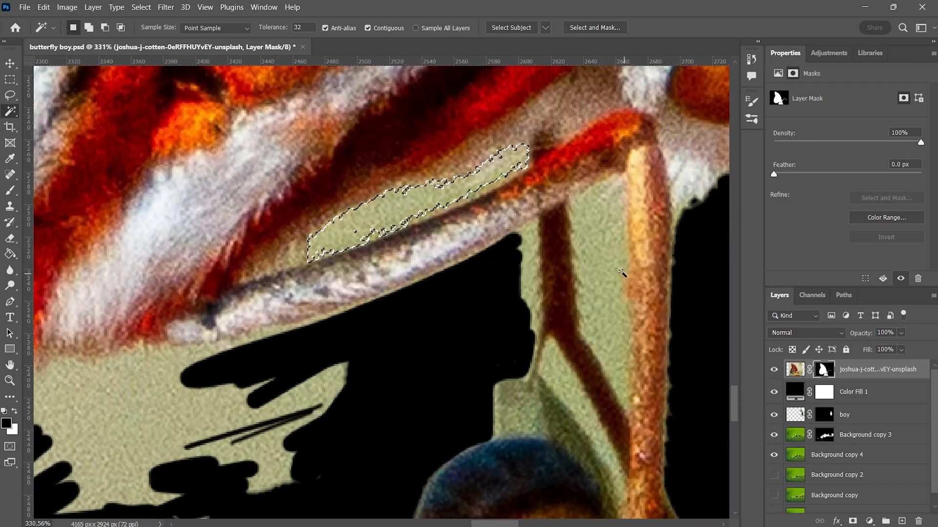
shift+click(596, 249)
scroll(597, 248, down, 3)
shift+click(350, 321)
- Soften the mask brush and paint out the selected background patches around the butterfly's legs
scroll(537, 322, up, 2)
click(10, 191)
click(87, 28)
drag(143, 95, 70, 94)
mouse_move(476, 320)
mouse_down()
mouse_move(537, 312)
mouse_move(383, 280)
mouse_move(266, 336)
mouse_move(314, 390)
mouse_move(542, 475)
mouse_move(312, 435)
mouse_up()
scroll(533, 244, right, 3)
drag(535, 171, 534, 259)
drag(586, 141, 603, 235)
drag(554, 251, 568, 281)
- Mask out the remaining background fringes beneath the butterfly's body, using a smaller brush for the fine edges
scroll(586, 313, up, 3)
scroll(569, 248, up, 3)
drag(346, 215, 520, 134)
scroll(569, 298, down, 5)
scroll(259, 342, up, 4)
mouse_move(378, 239)
mouse_down()
mouse_move(316, 410)
mouse_move(420, 266)
mouse_up()
key(bracketleft)
key(bracketleft)
key(bracketleft)
drag(432, 266, 407, 254)
scroll(408, 254, down, 8)
scroll(408, 254, up, 4)
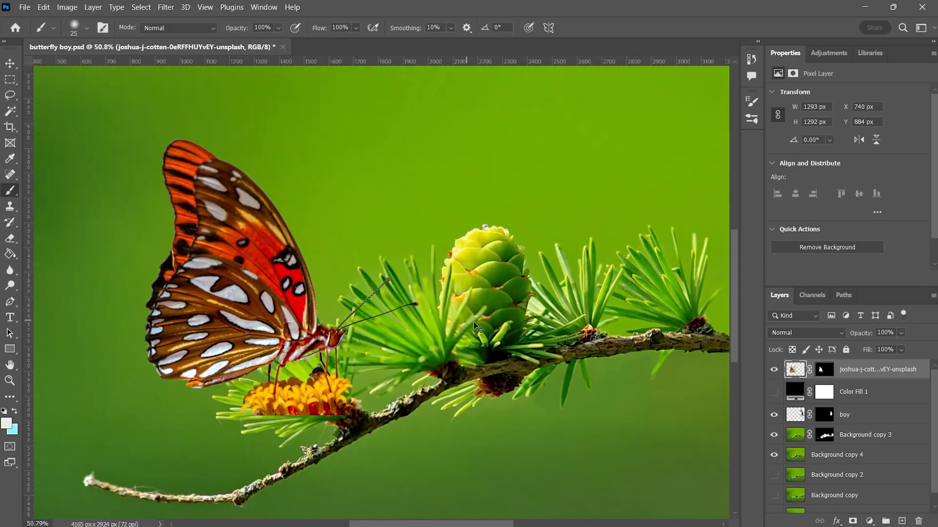
- Move the butterfly from the lower flower up over the pine cone on the branch
key(ctrl+t)
drag(303, 364, 515, 292)
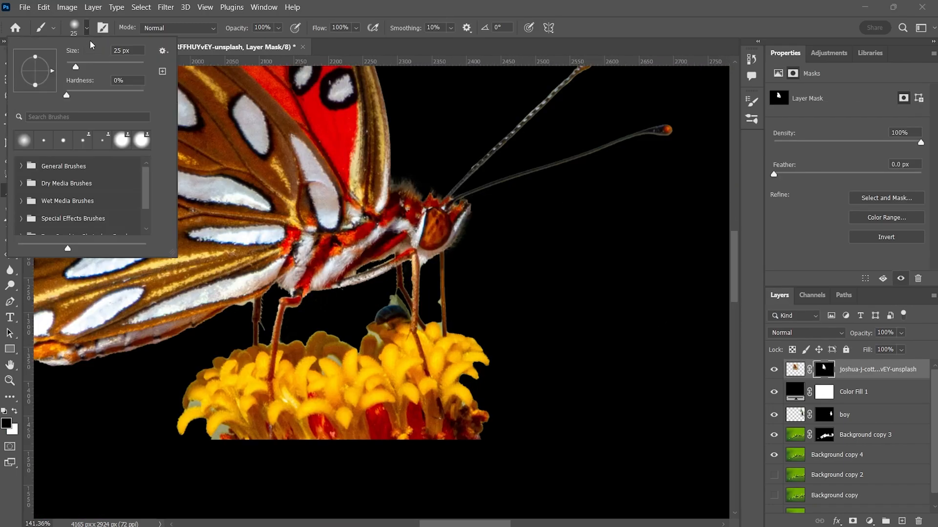
- Paint black on the butterfly's layer mask to hide the yellow flower around and between its legs
scroll(440, 351, up, 2)
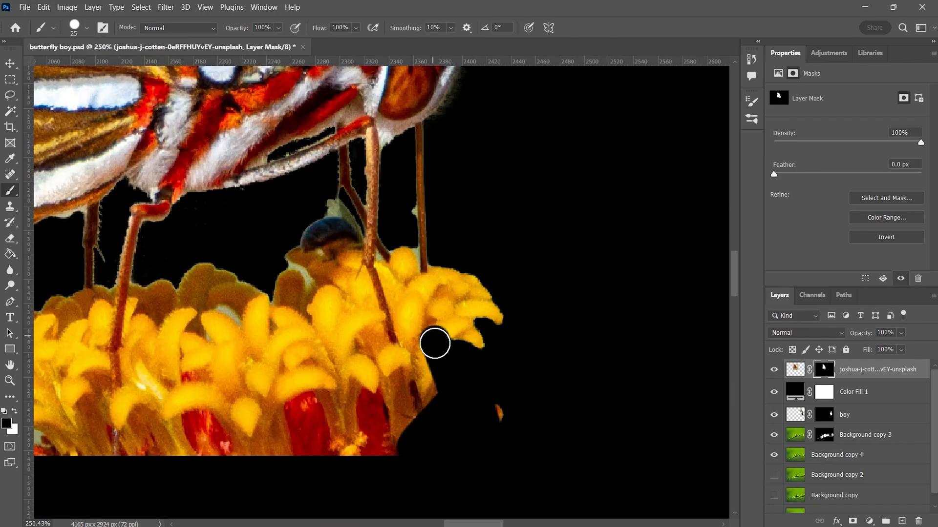
scroll(440, 351, down, 2)
mouse_move(157, 443)
mouse_down()
mouse_move(184, 211)
mouse_move(137, 230)
mouse_move(341, 207)
mouse_move(443, 134)
mouse_move(462, 276)
mouse_move(429, 302)
mouse_move(480, 200)
mouse_move(531, 381)
mouse_up()
key(x)
scroll(528, 237, up, 1)
key(x)
drag(559, 266, 242, 205)
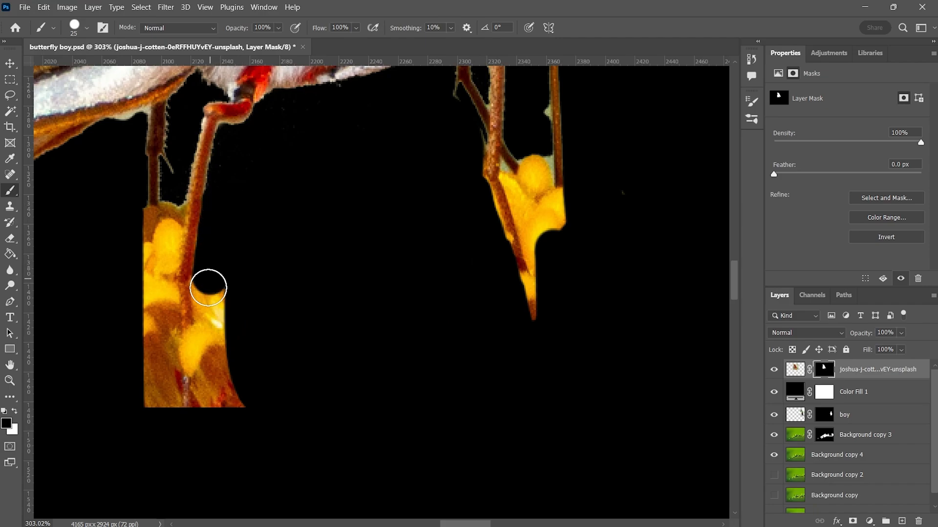
drag(208, 282, 157, 223)
drag(200, 414, 189, 312)
- Mask out the last flower remnants beside the butterfly's legs with a smaller brush
key(bracketleft)
key(bracketleft)
key(bracketleft)
mouse_move(543, 229)
mouse_down()
mouse_move(540, 101)
mouse_move(560, 214)
mouse_up()
scroll(560, 220, up, 1)
drag(534, 359, 503, 234)
scroll(566, 225, up, 5)
drag(462, 314, 383, 136)
scroll(383, 293, down, 10)
- Delete the Color Fill 1 layer and scale the butterfly to about 1165 × 1164 px, standing it on the pine cone
click(865, 392)
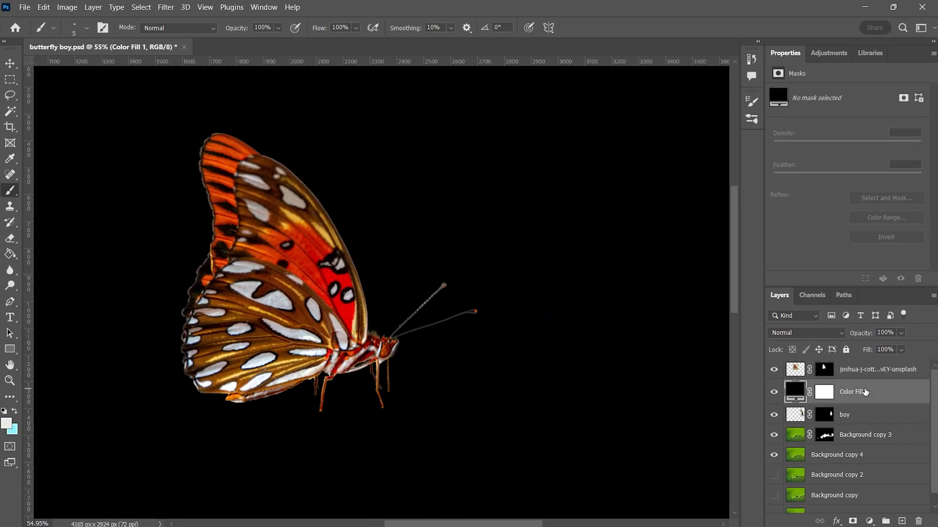
key(Delete)
click(795, 370)
key(ctrl+t)
scroll(342, 342, up, 3)
drag(497, 515, 459, 477)
drag(393, 408, 404, 408)
key(Return)
- Touch up the butterfly's mask around its legs at the pine cone and crop the canvas to 3847 px wide
click(825, 369)
scroll(279, 415, up, 8)
drag(332, 406, 337, 337)
scroll(360, 390, down, 10)
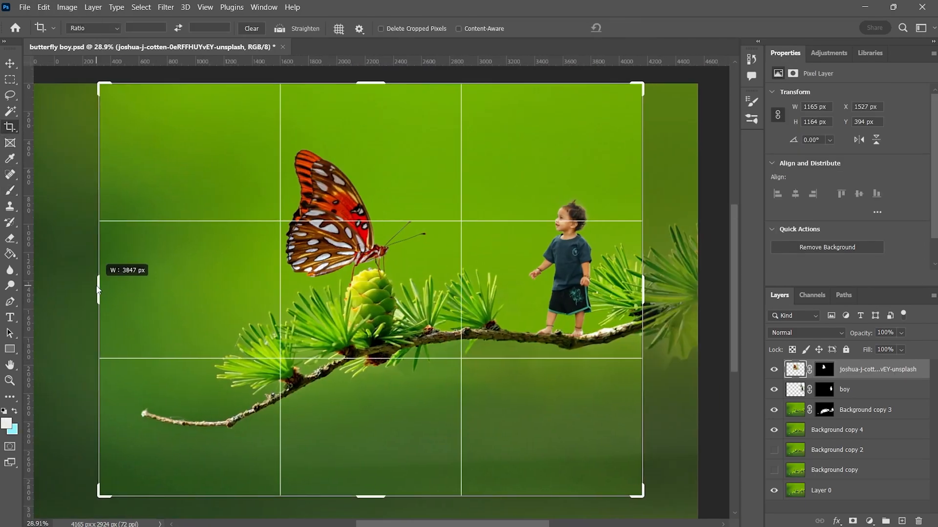
scroll(636, 357, up, 1)
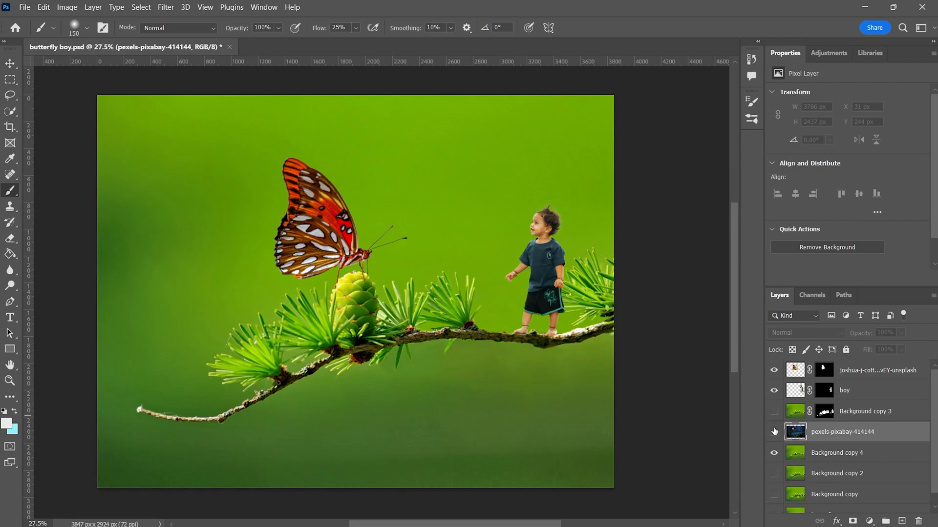
- Show the pexels-pixabay-414144 night photo and the masked branch layer Background copy 3, and hide Background copy 4
click(774, 432)
drag(894, 437, 865, 414)
click(774, 453)
scroll(626, 438, left, 1)
click(774, 411)
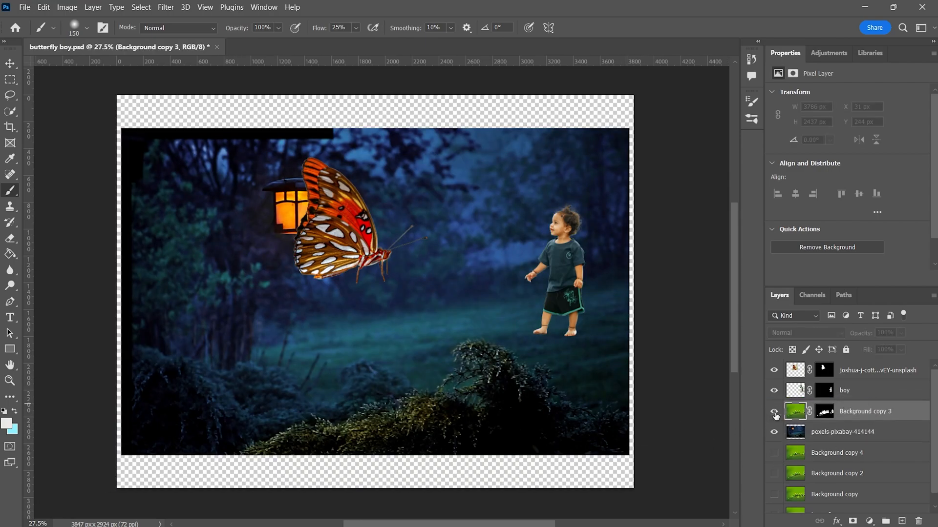
- Enlarge the night photo to about 4712 × 3032 px so it covers the whole canvas
click(849, 431)
key(ctrl+t)
drag(374, 128, 375, 80)
drag(374, 455, 378, 490)
key(Return)
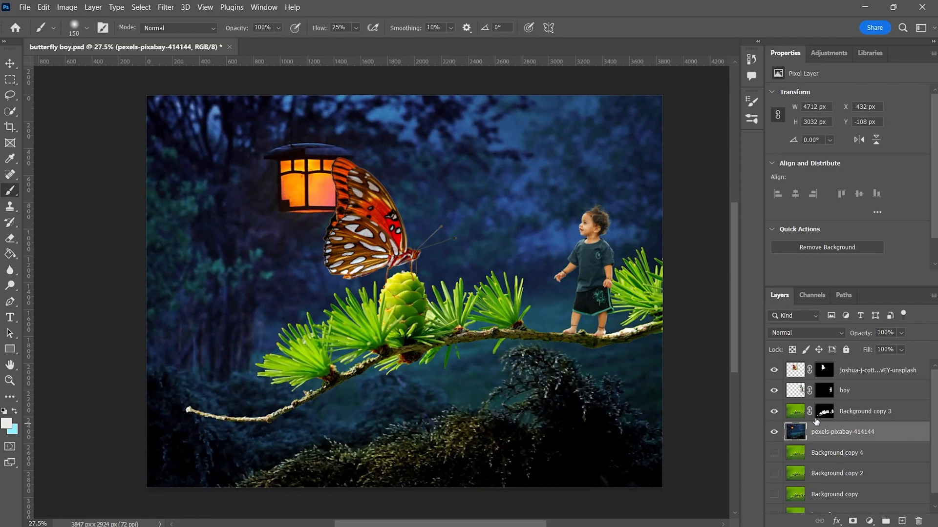
- Hide the boy and butterfly layers and start a Pen path along the left half of the lantern's roof
click(774, 391)
click(774, 370)
click(10, 302)
scroll(363, 161, up, 4)
scroll(294, 129, up, 5)
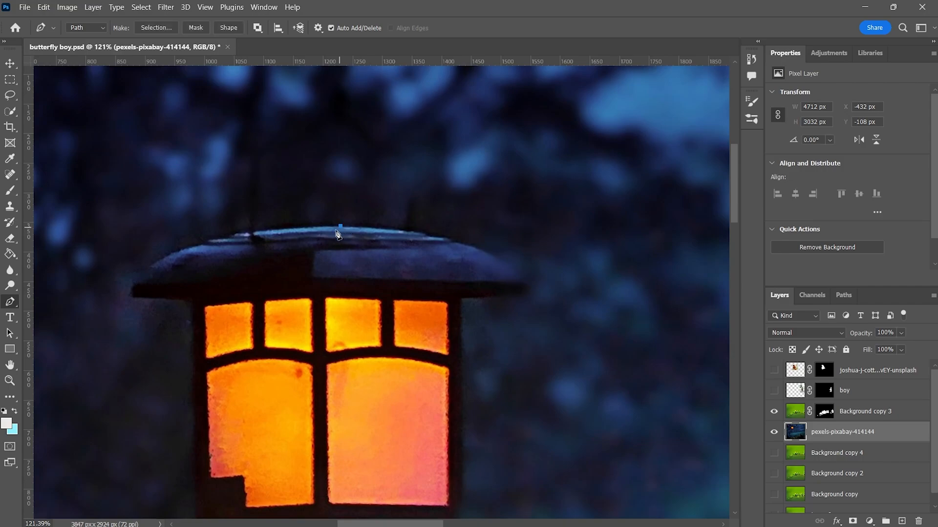
scroll(340, 230, left, 2)
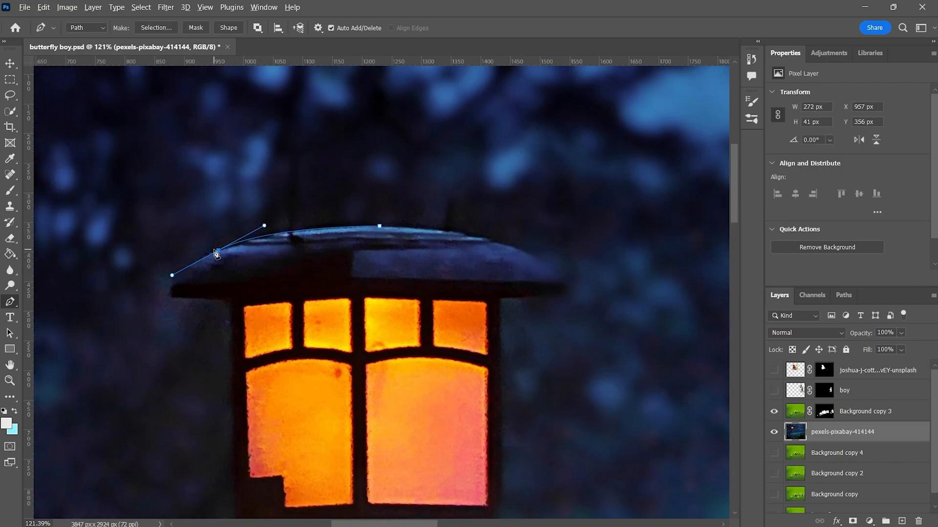
alt+click(217, 253)
scroll(221, 258, up, 2)
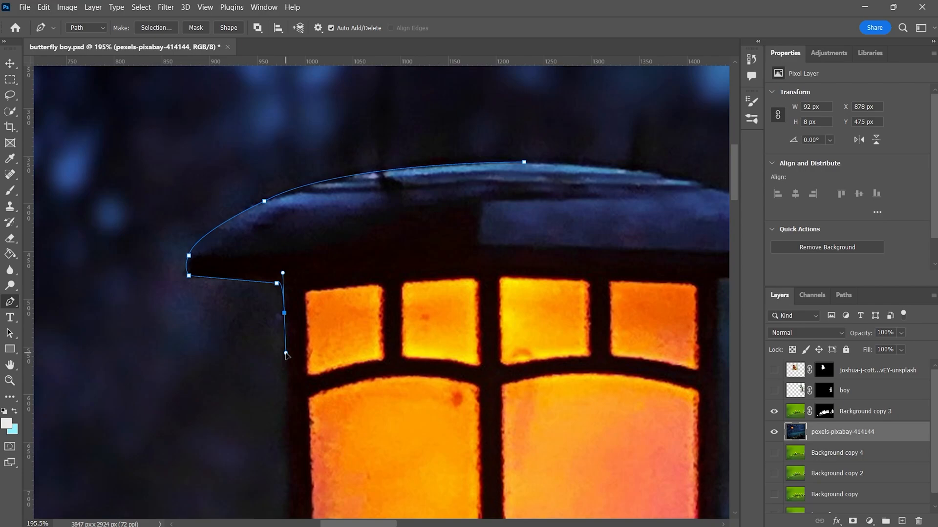
- Continue the Pen path down the lantern's left side and along its curved base to the right corner
scroll(355, 283, down, 5)
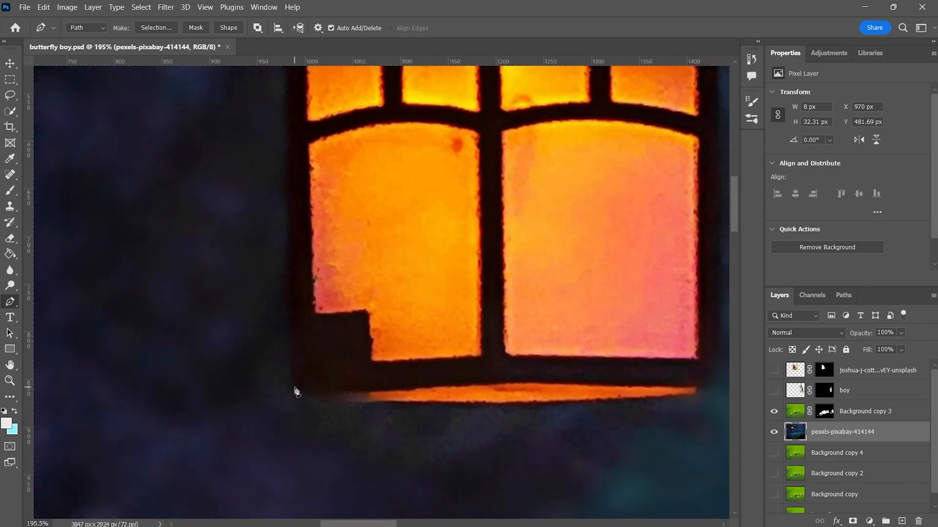
scroll(302, 405, right, 4)
scroll(306, 423, down, 2)
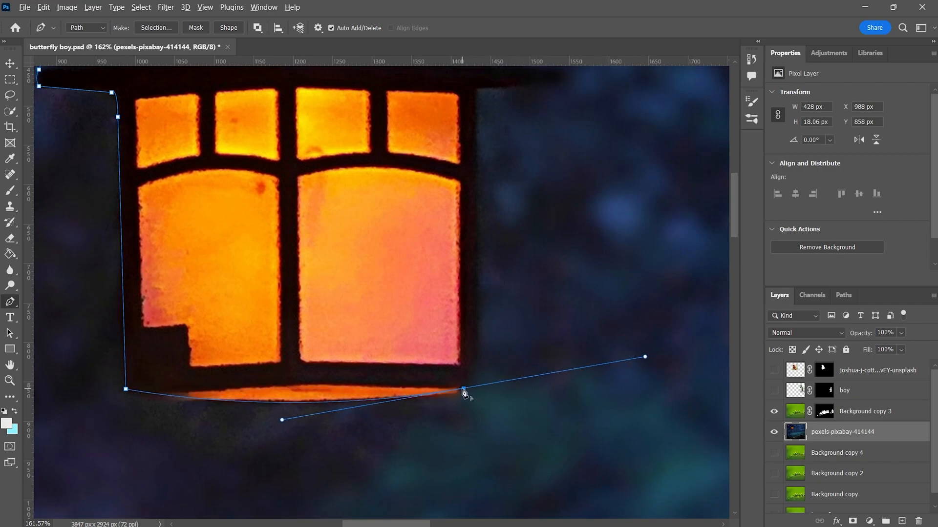
alt+click(464, 387)
- Trace the lantern's right side, eave and roof curve with the Pen and close the path at the roof's top
scroll(500, 190, up, 2)
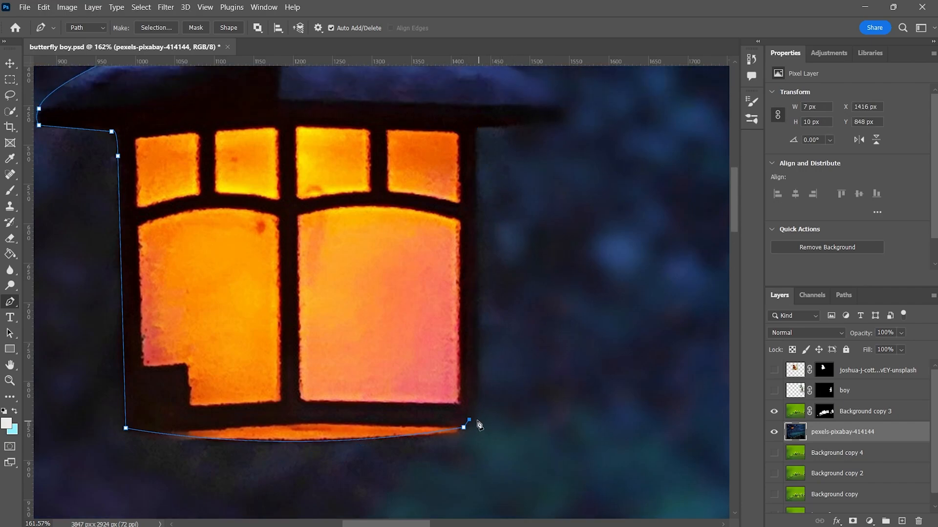
click(482, 135)
scroll(488, 171, up, 1)
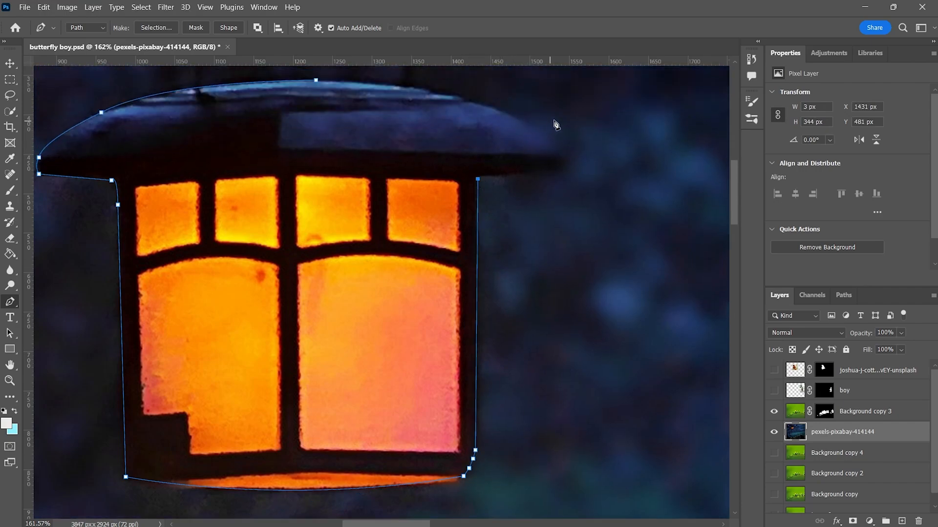
scroll(571, 221, up, 3)
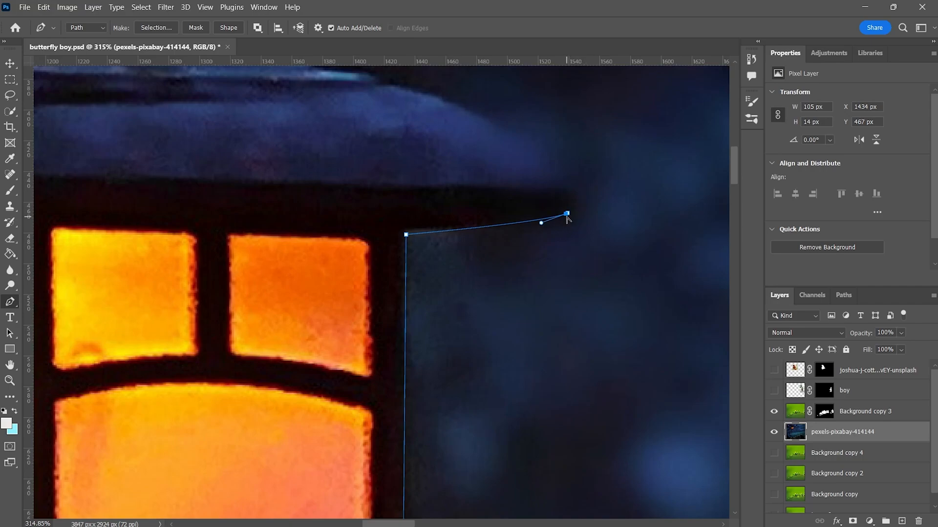
scroll(581, 220, up, 4)
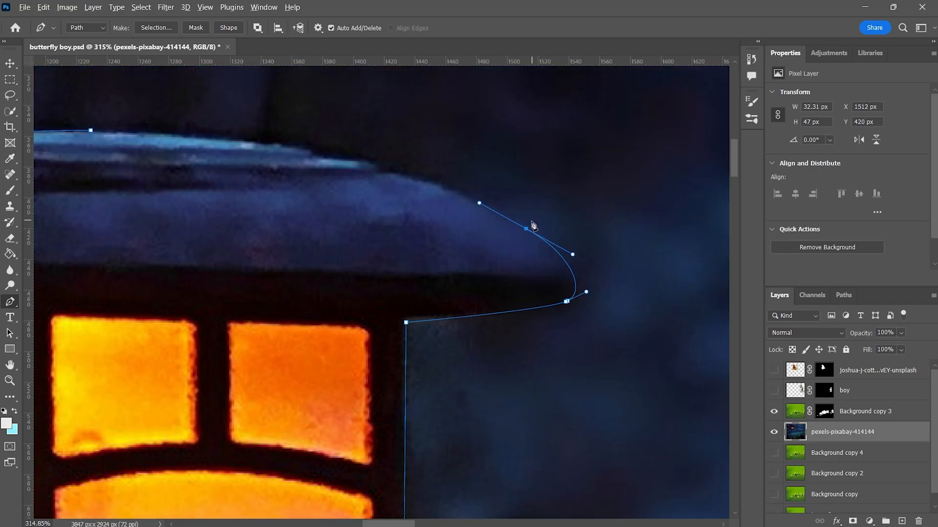
scroll(533, 224, left, 5)
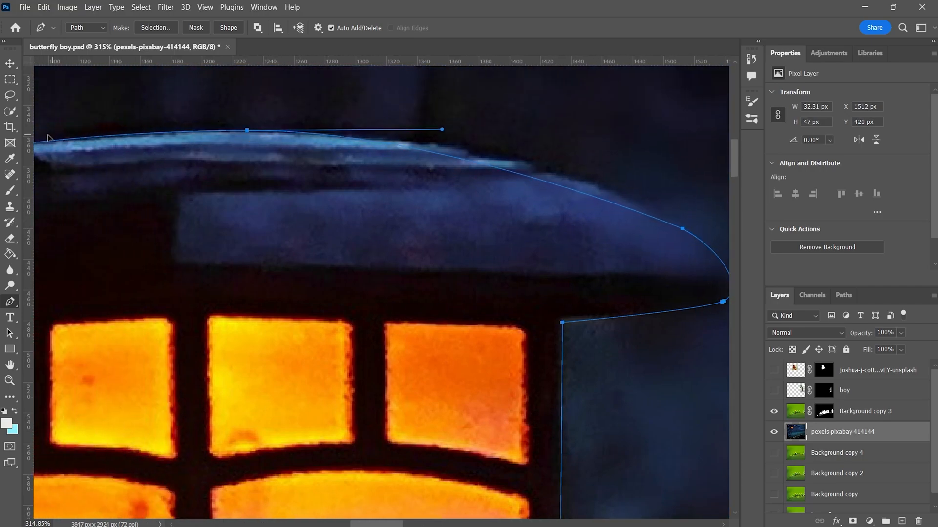
scroll(53, 138, left, 8)
scroll(149, 167, down, 1)
- Convert the lantern path into a selection and copy the lantern onto its own layer
scroll(149, 168, down, 10)
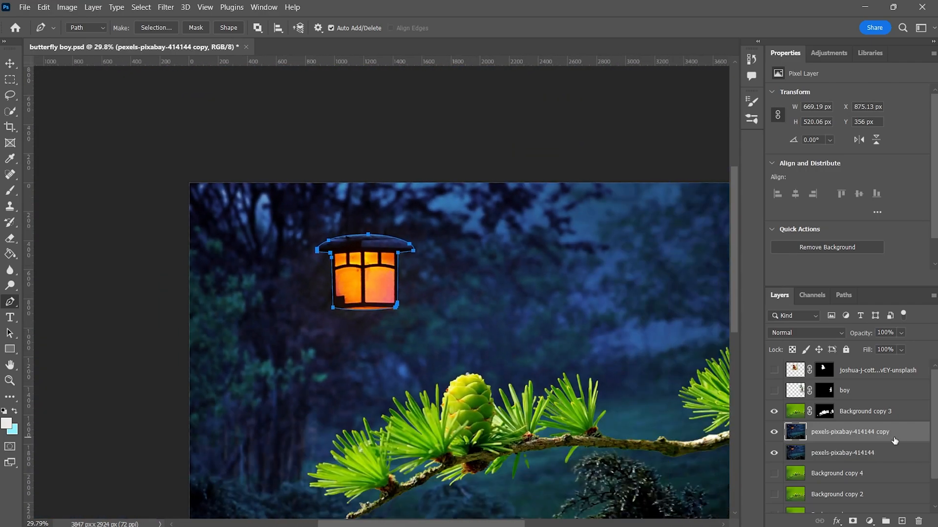
drag(378, 358, 338, 317)
scroll(334, 316, down, 4)
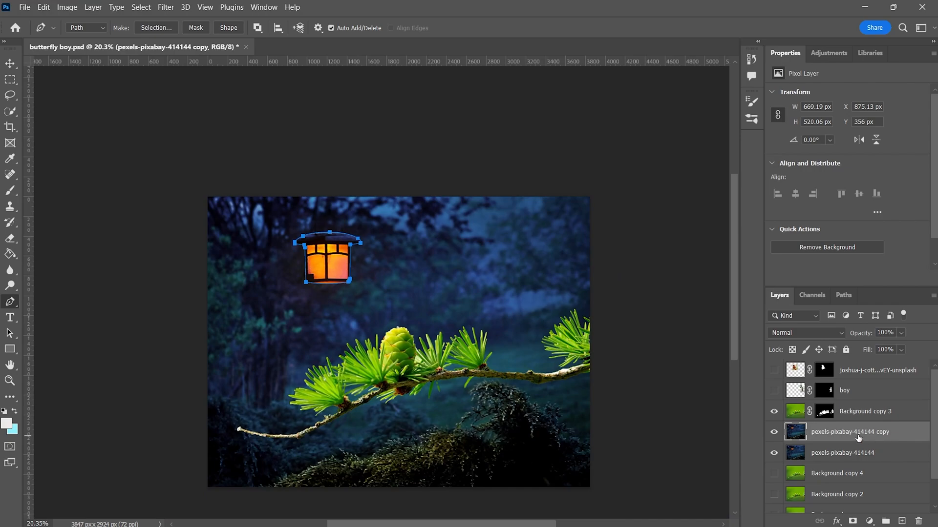
right_click(323, 257)
click(379, 301)
click(529, 138)
key(ctrl+j)
key(ctrl+plus)
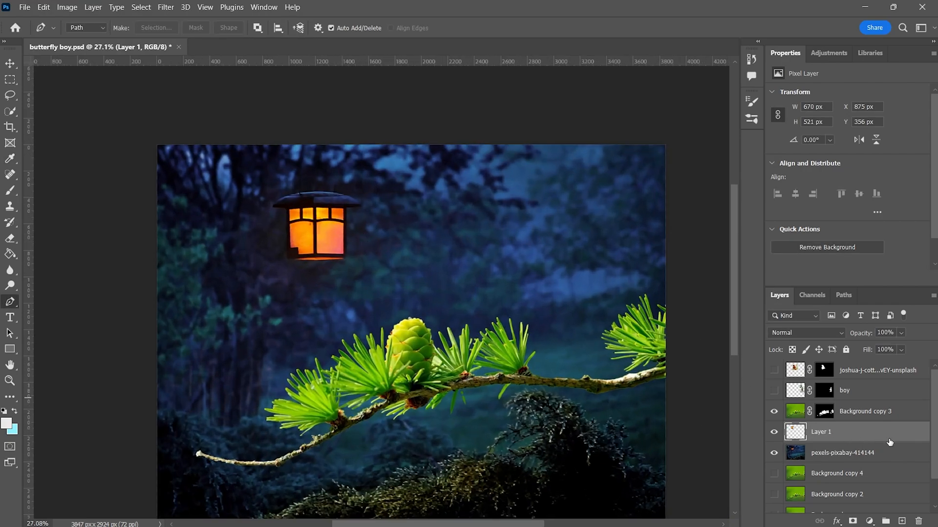
- Hide the lantern layer and load its outline as a selection on the night photo layer
click(841, 458)
scroll(263, 184, down, 2)
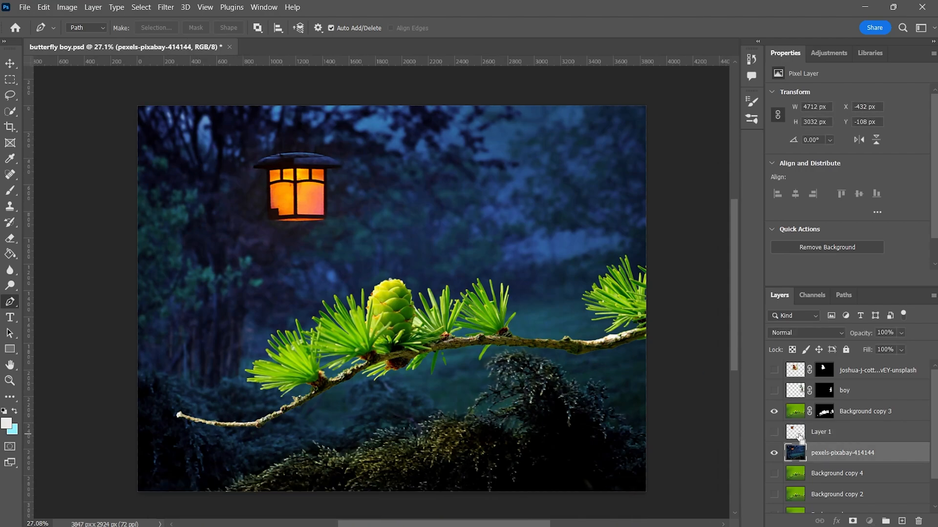
ctrl+click(794, 433)
scroll(127, 67, up, 2)
- Try to remove the lantern from the night photo by filling its exact outline, and undo the fill and deselection
click(43, 7)
click(54, 189)
key(Return)
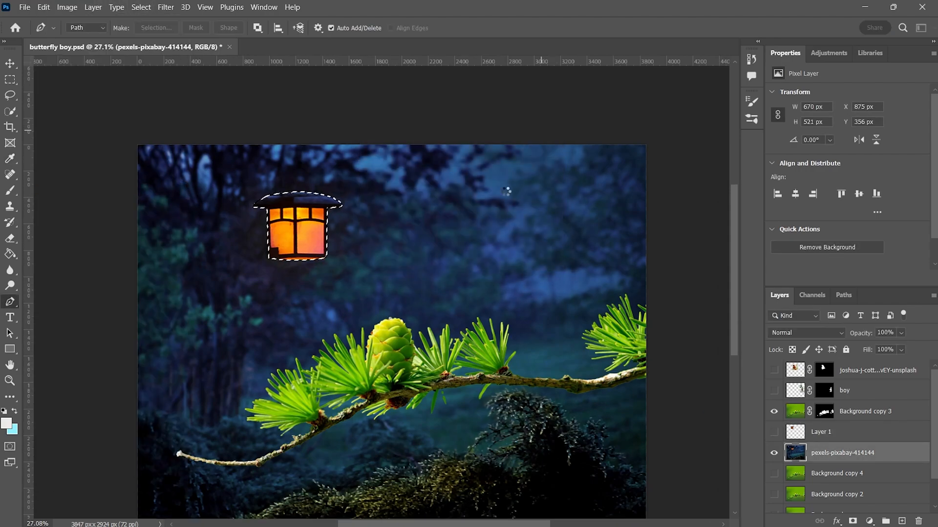
scroll(358, 219, down, 2)
key(ctrl+d)
scroll(401, 222, down, 1)
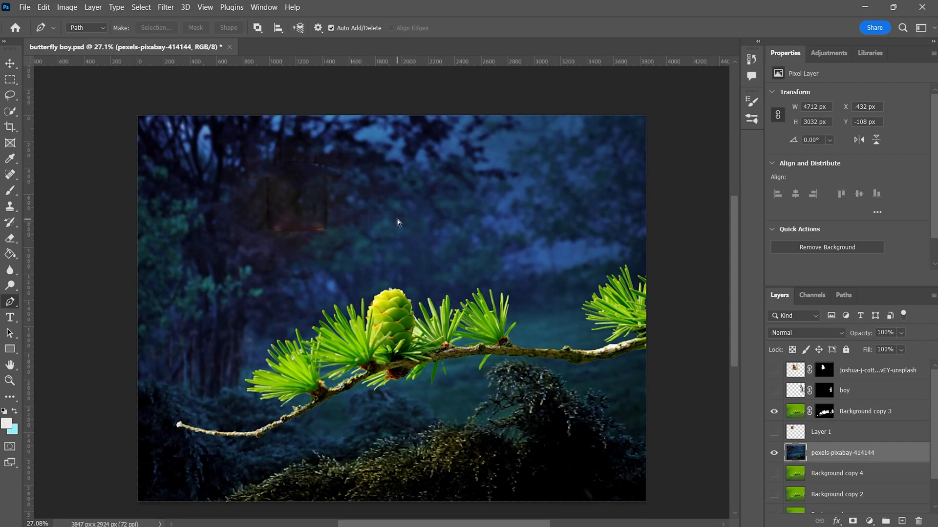
key(ctrl+z)
key(ctrl+z)
- Expand the lantern selection by 50 pixels
scroll(397, 219, up, 2)
click(140, 7)
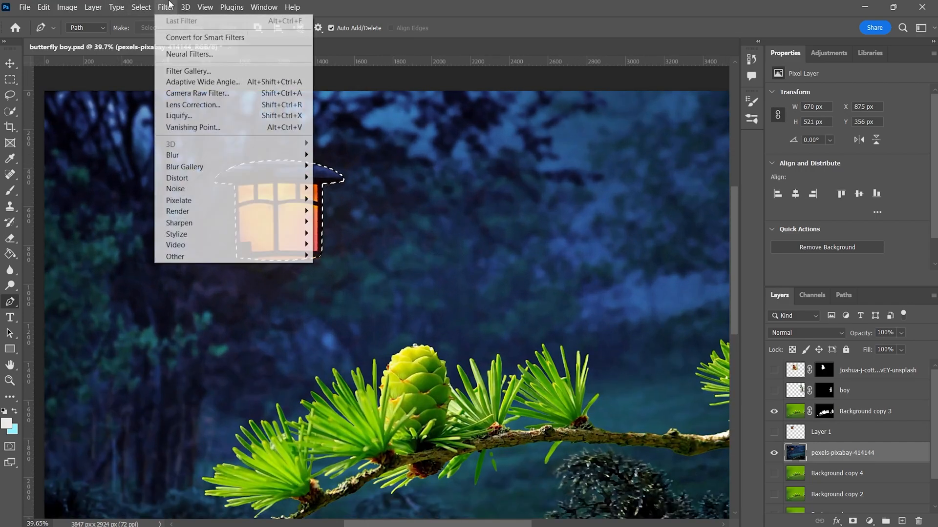
mouse_move(161, 184)
click(273, 206)
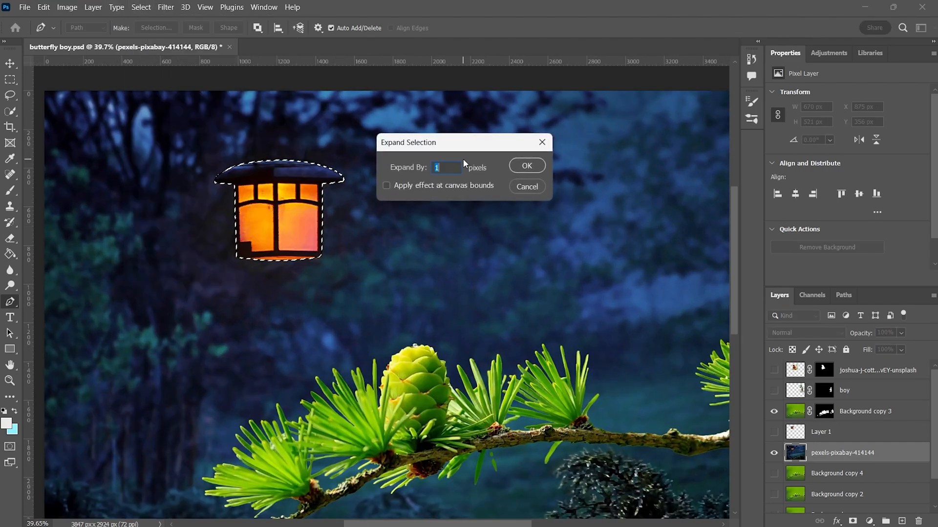
text(50)
click(527, 166)
- Fill the expanded selection to remove the lantern from the night photo, and clear the selection
scroll(519, 329, down, 1)
click(44, 7)
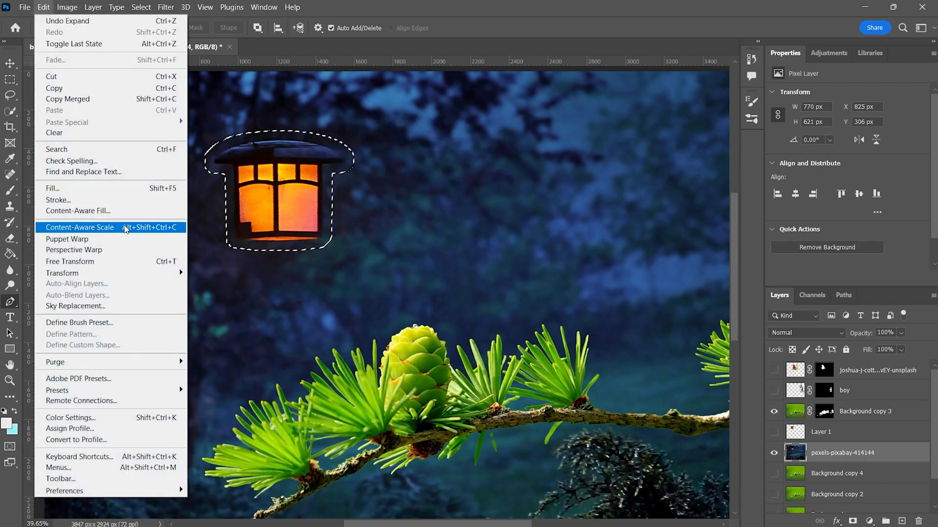
click(122, 200)
click(541, 128)
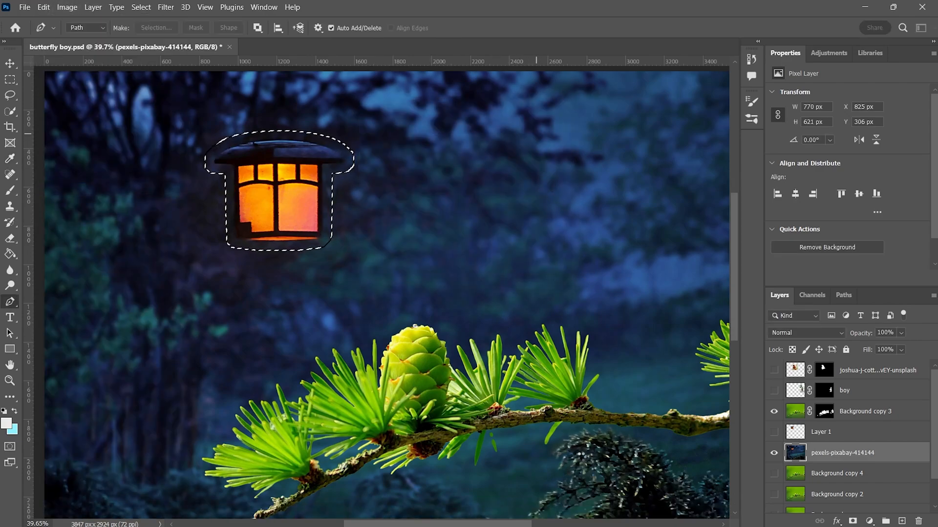
key(ctrl+d)
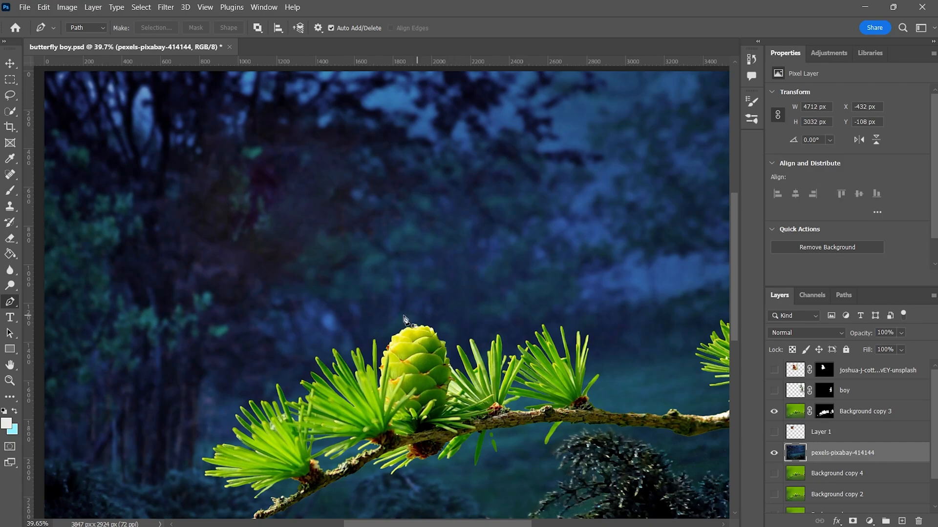
- Show the separate lantern layer and scale the lantern down to 409 × 318 px
scroll(444, 308, down, 3)
click(774, 432)
click(830, 432)
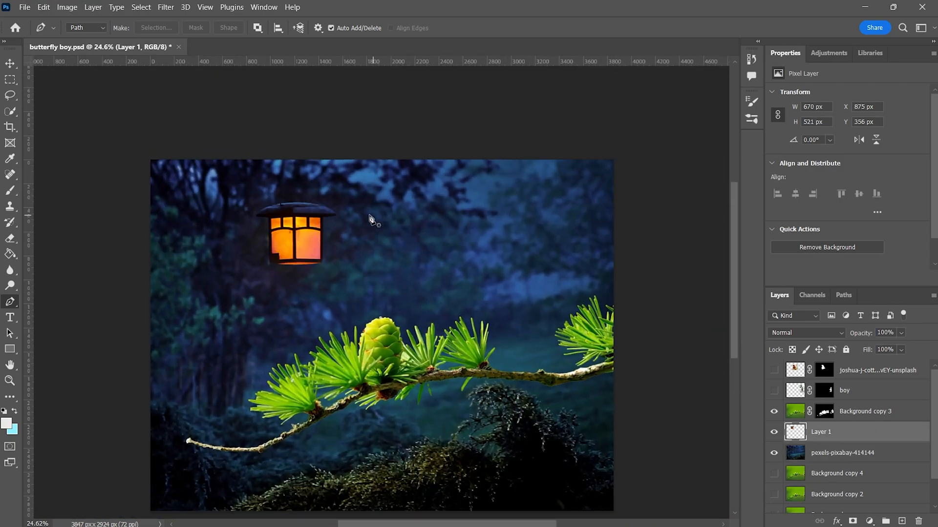
key(ctrl+t)
scroll(353, 290, up, 2)
drag(346, 298, 304, 266)
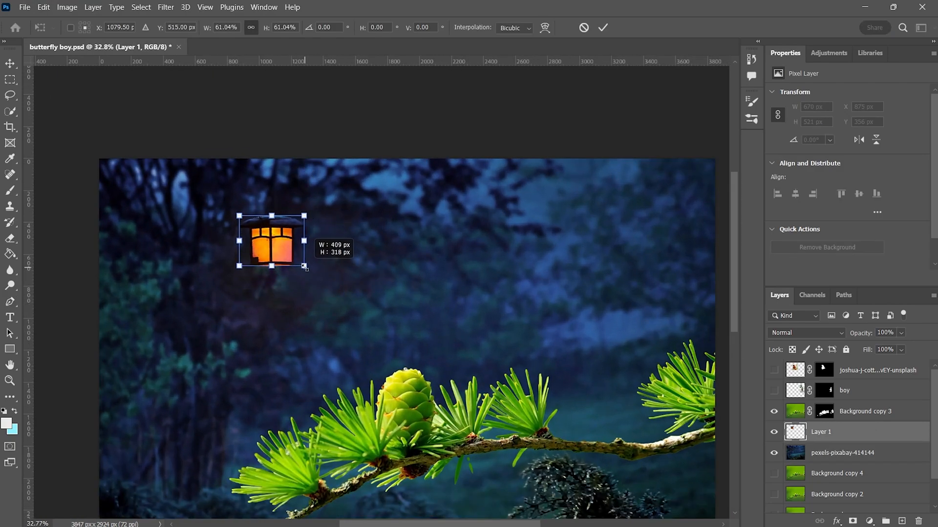
key(Return)
- Scale the night photo to about 4547 × 2926 px and align its upper-left corner with the canvas corner
scroll(324, 249, down, 3)
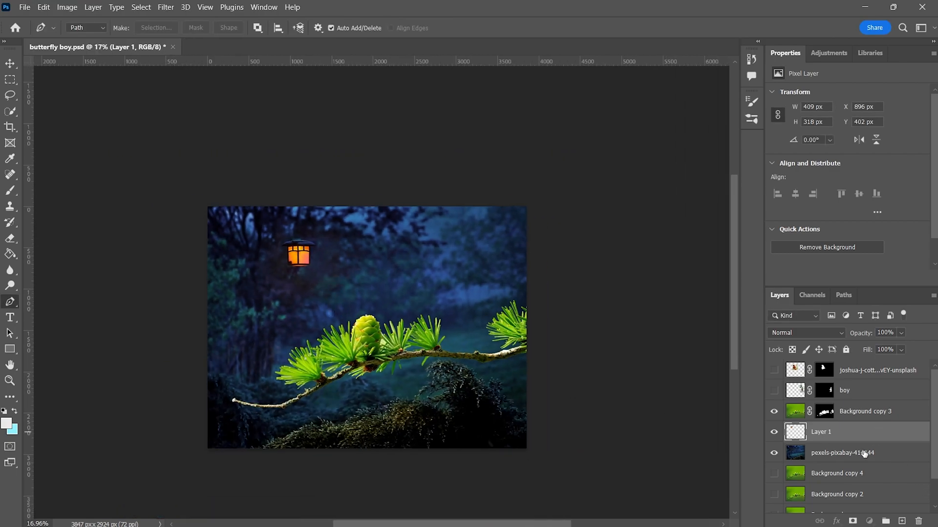
click(843, 453)
key(ctrl+t)
mouse_move(564, 449)
mouse_down()
mouse_move(538, 437)
mouse_move(550, 441)
mouse_up()
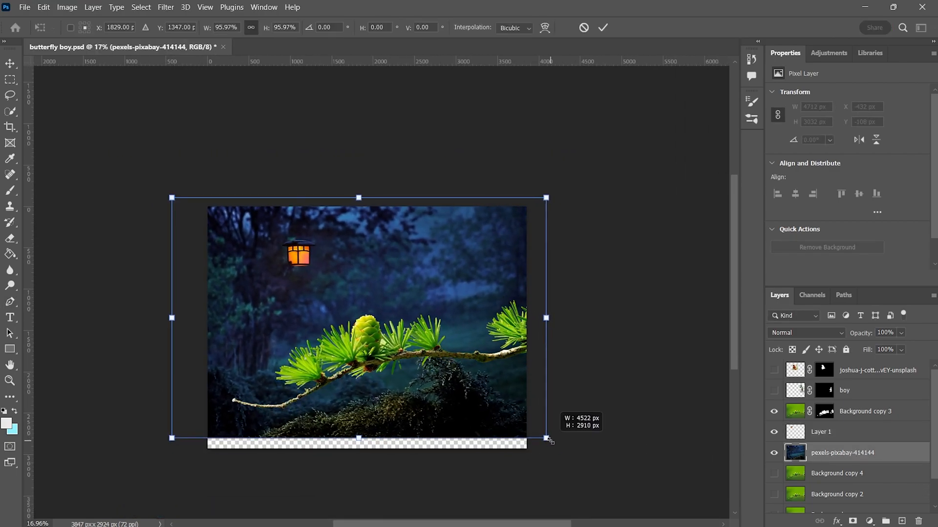
drag(504, 400, 512, 406)
mouse_move(184, 207)
mouse_down()
mouse_move(191, 211)
mouse_move(188, 197)
mouse_up()
drag(384, 302, 410, 307)
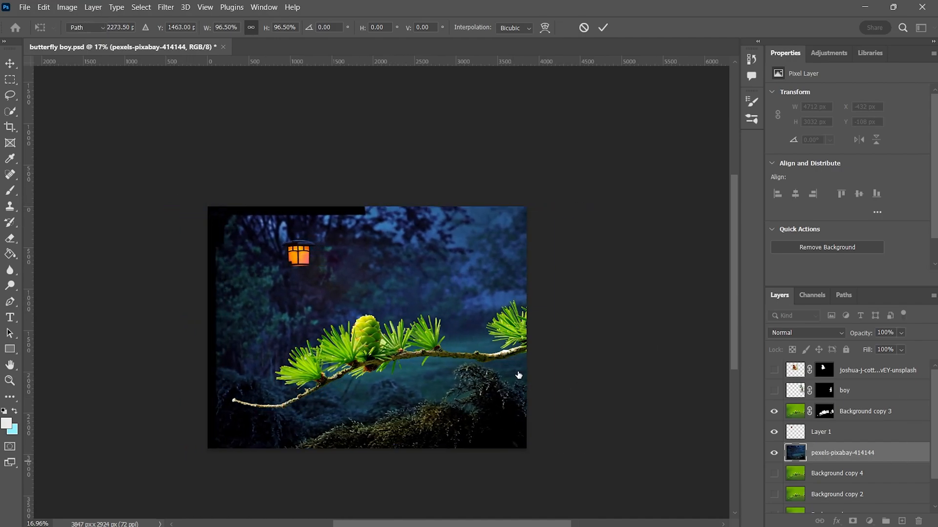
scroll(379, 281, up, 3)
scroll(376, 279, down, 1)
scroll(370, 277, left, 1)
scroll(366, 276, up, 4)
scroll(365, 276, down, 2)
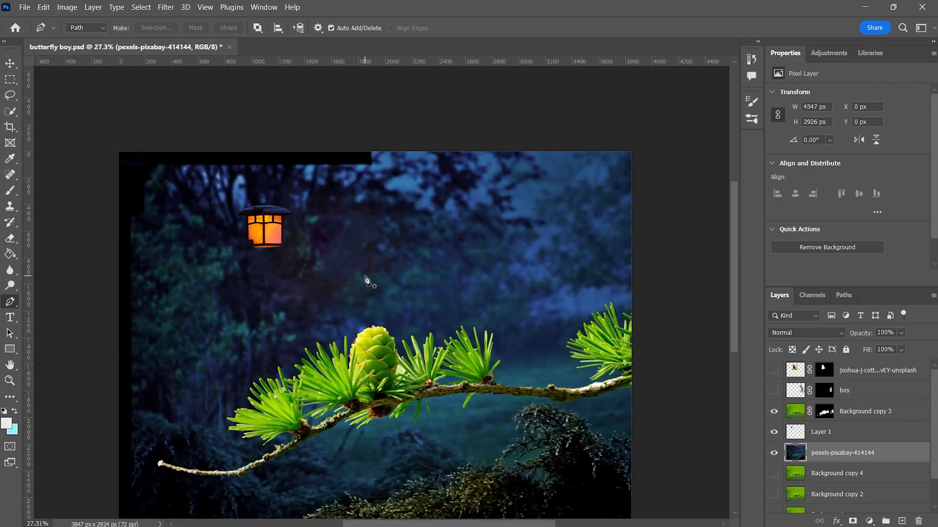
- Enlarge the night photo to 103.45% and shift it so it covers the whole canvas
scroll(366, 280, down, 4)
scroll(367, 278, up, 4)
scroll(366, 278, down, 1)
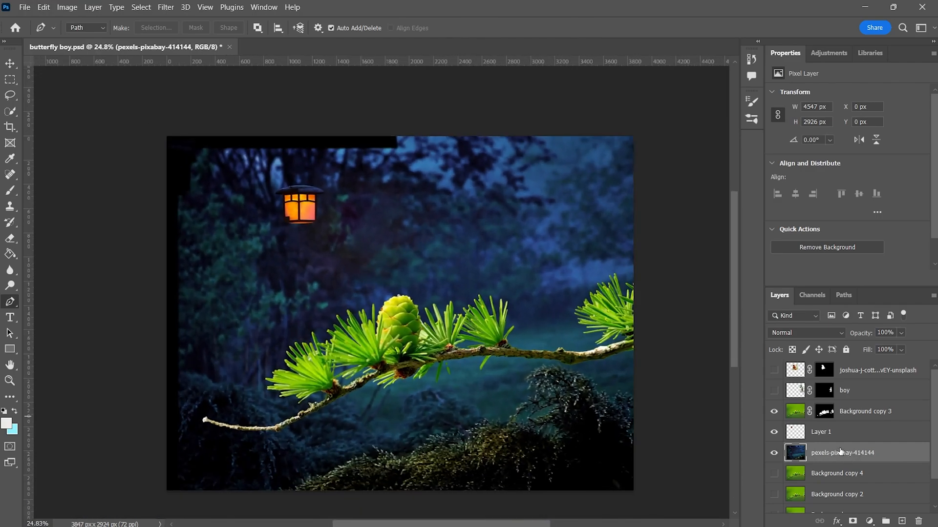
key(ctrl+t)
drag(269, 215, 231, 215)
drag(122, 134, 110, 124)
drag(330, 244, 340, 244)
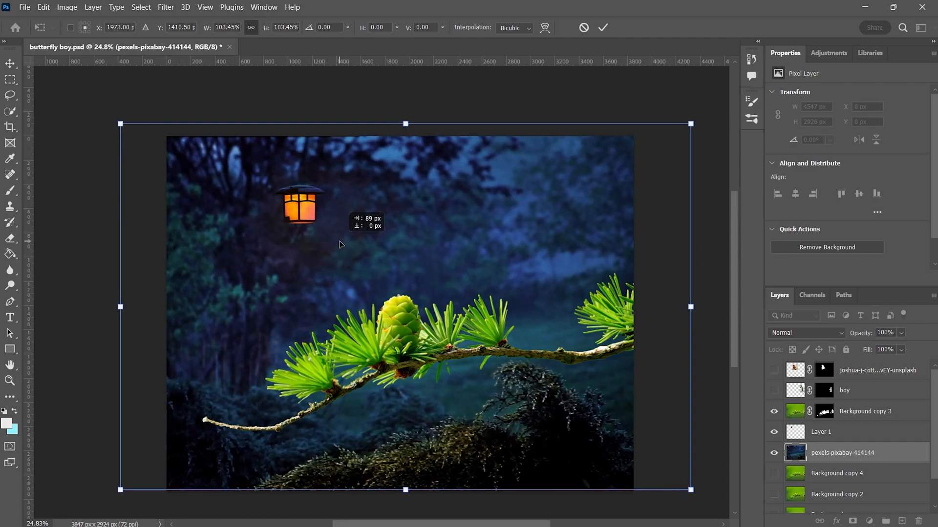
key(Return)
- Show the butterfly and boy layers over the night background
scroll(424, 359, down, 2)
scroll(433, 360, right, 1)
drag(774, 370, 774, 391)
scroll(455, 332, up, 1)
scroll(455, 332, left, 1)
- Move the lantern slightly up and away from the butterfly, to X 737 px and Y 394 px
click(859, 432)
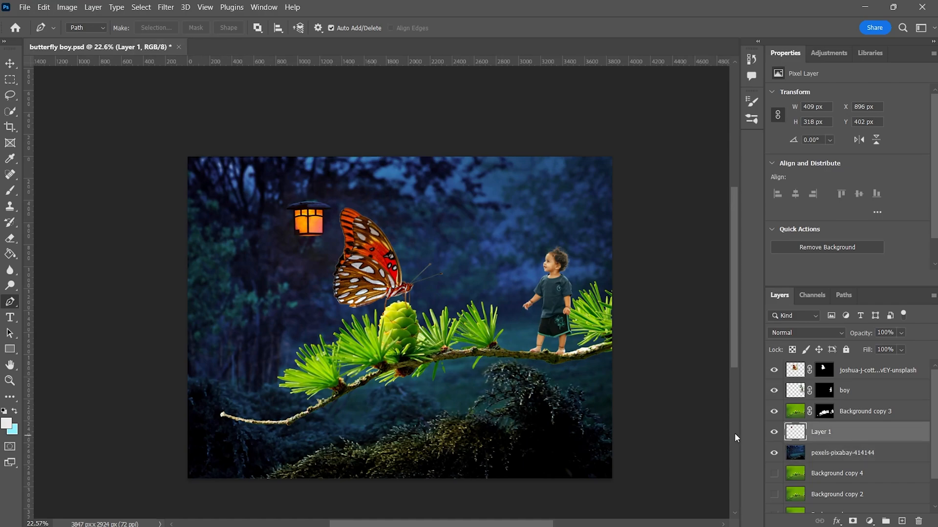
key(ctrl+t)
mouse_move(326, 225)
mouse_down()
mouse_move(295, 211)
mouse_move(308, 222)
mouse_up()
key(Return)
key(p)
scroll(447, 370, right, 1)
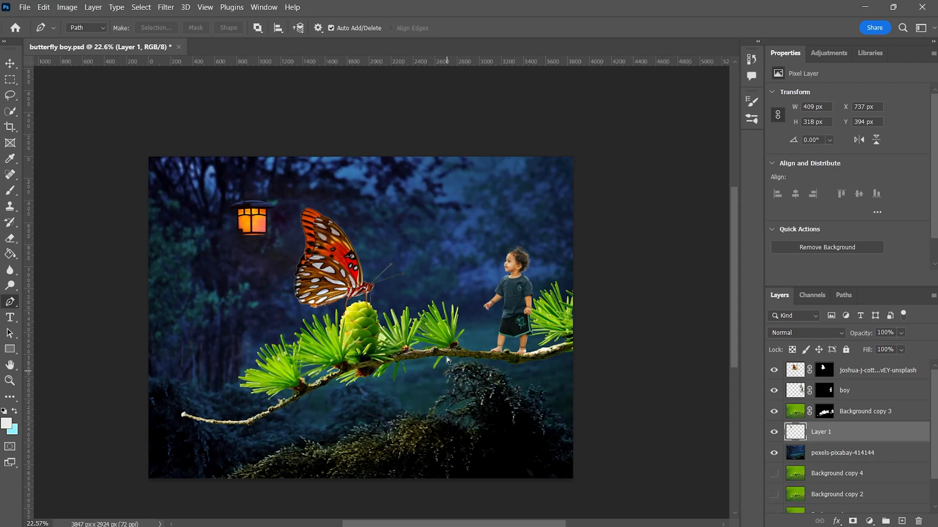
- Add a new layer above the lantern layer and sample orange from the lantern's glass as the brush colour
scroll(446, 370, up, 3)
key(ctrl+shift+alt+n)
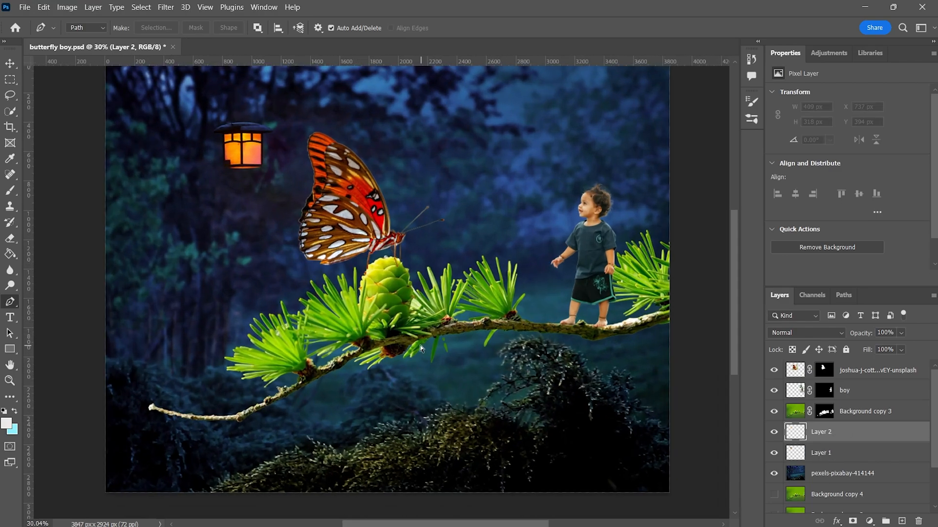
key(b)
alt+click(254, 152)
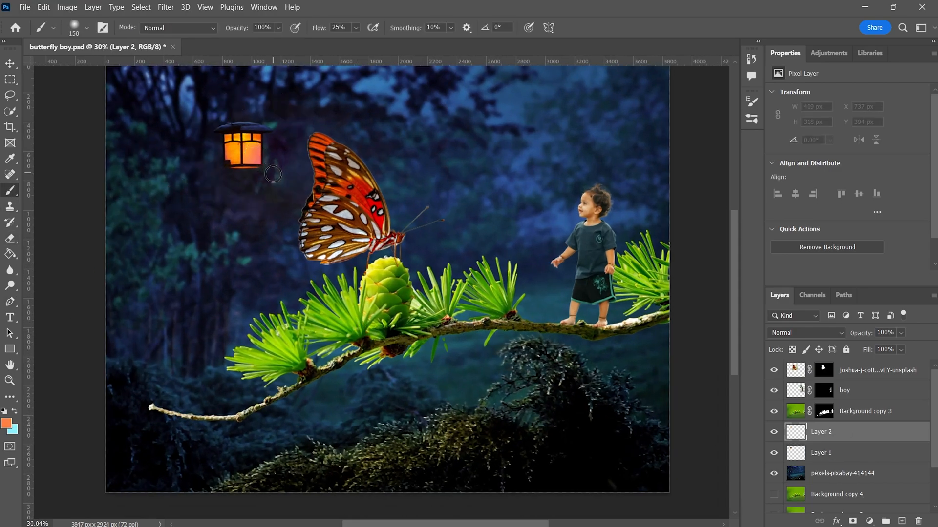
click(87, 28)
click(86, 30)
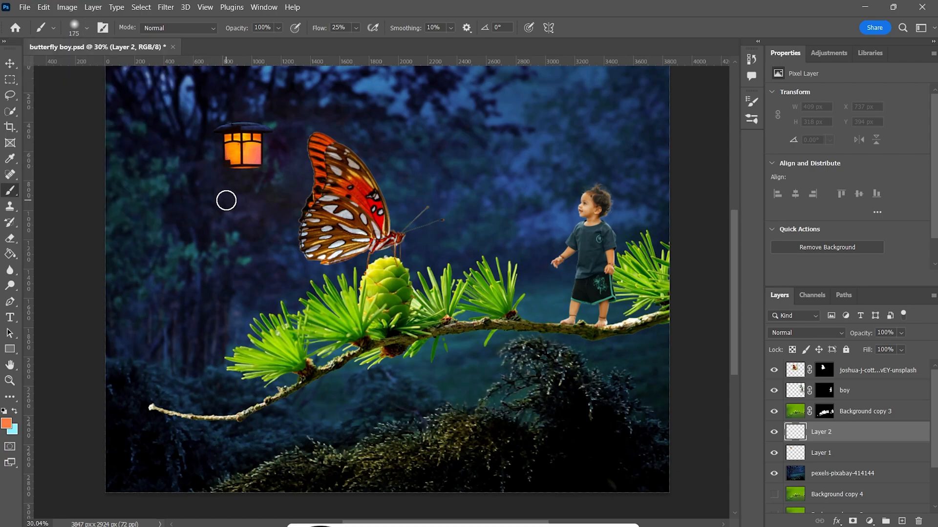
- Paint an orange glow over the lantern with a single dab of a 1000 px soft brush at 100% flow
key(bracketright)
key(bracketright)
key(bracketright)
key(bracketright)
key(bracketright)
key(bracketright)
key(bracketright)
key(bracketright)
key(bracketright)
key(bracketright)
click(243, 154)
key(ctrl+z)
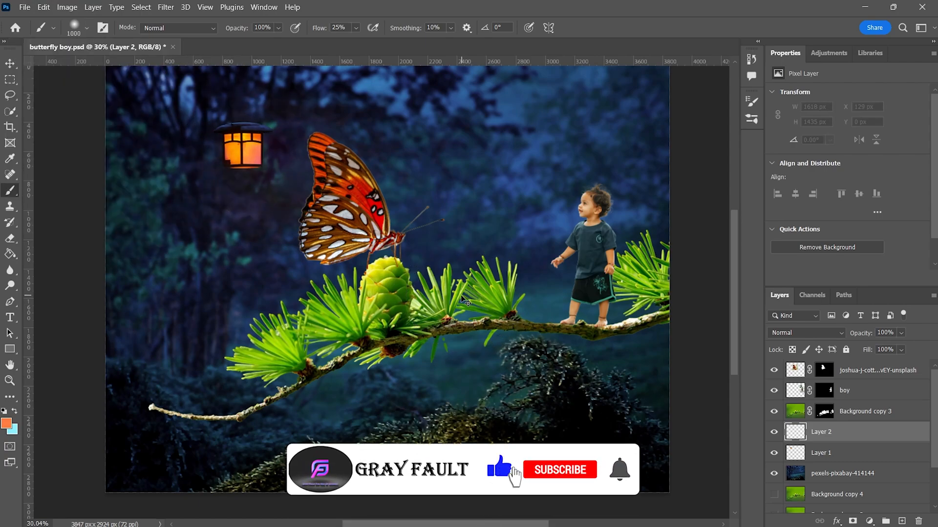
click(241, 152)
- Set the glow layer's blend mode to Screen and lower its opacity to 46%
click(806, 333)
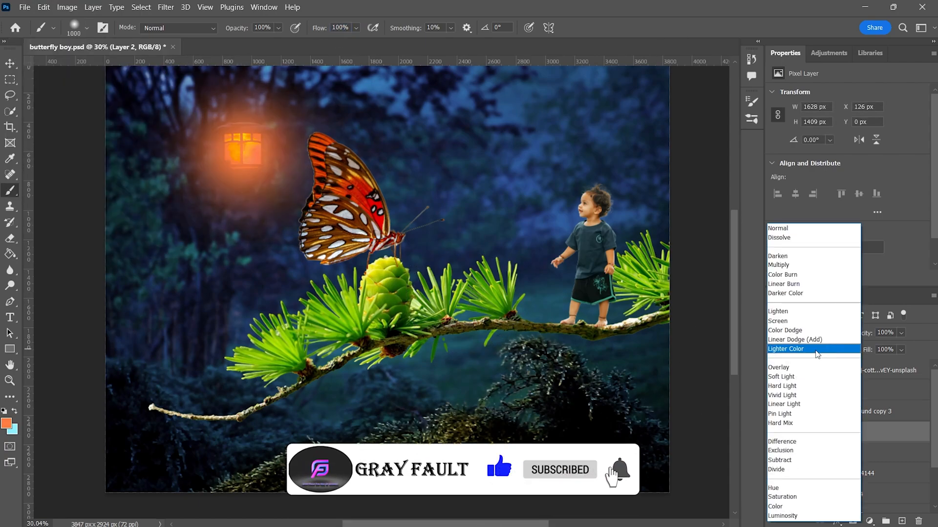
click(792, 320)
drag(845, 333, 859, 337)
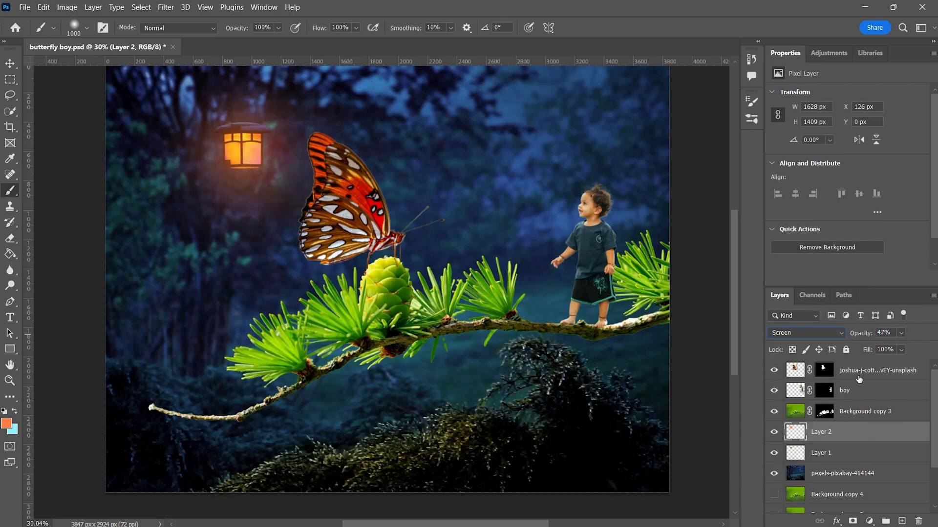
- Add a mask to the glow layer and brush the glow off the lantern's roof with a 300 px brush
click(853, 521)
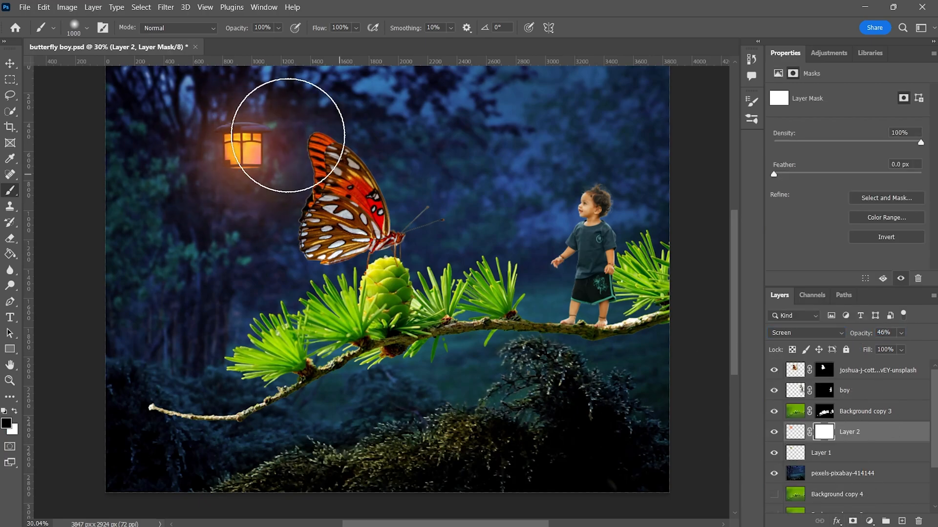
scroll(234, 151, up, 10)
scroll(245, 153, up, 2)
key(bracketleft)
key(bracketleft)
key(bracketleft)
key(bracketleft)
key(bracketleft)
key(bracketleft)
key(bracketleft)
mouse_move(255, 201)
mouse_down()
mouse_move(376, 213)
mouse_move(90, 180)
mouse_move(145, 166)
mouse_up()
drag(549, 153, 518, 158)
scroll(384, 346, down, 10)
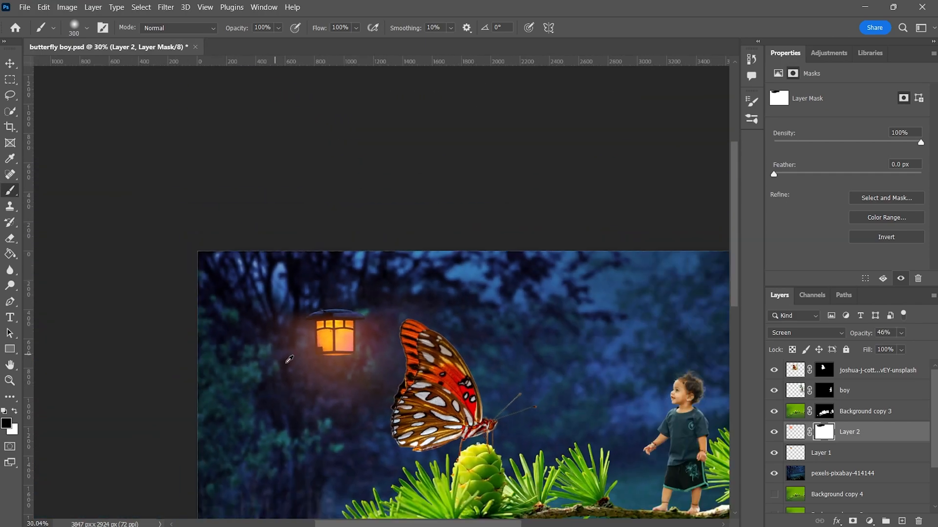
- Reduce the glow layer's opacity to 25%
scroll(293, 357, down, 1)
scroll(339, 377, right, 1)
scroll(339, 376, down, 3)
scroll(322, 369, right, 2)
scroll(293, 362, down, 4)
drag(867, 334, 858, 335)
scroll(537, 381, right, 2)
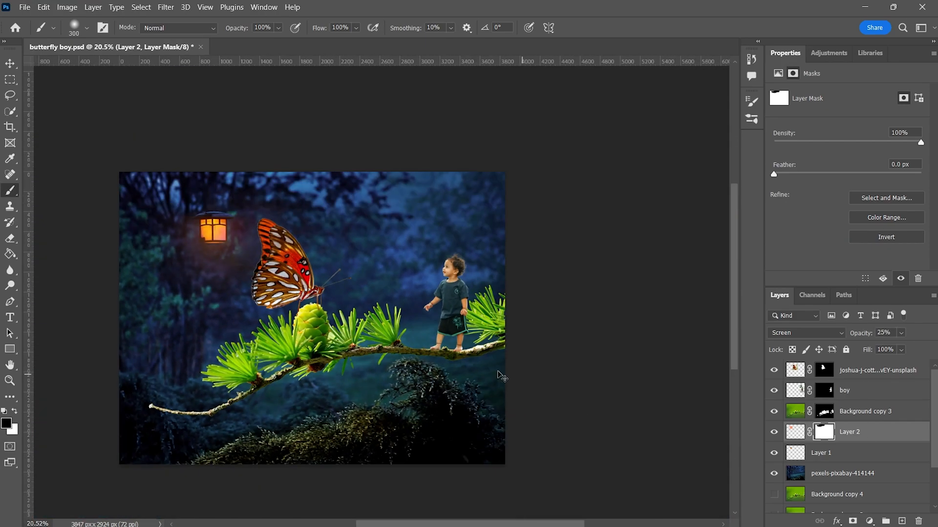
- Open the pine branch layer in the Camera Raw Filter, set Texture to +43 and Clarity to +22, and raise the contrast slightly
scroll(382, 359, up, 3)
scroll(382, 363, up, 1)
click(864, 411)
click(166, 7)
click(186, 93)
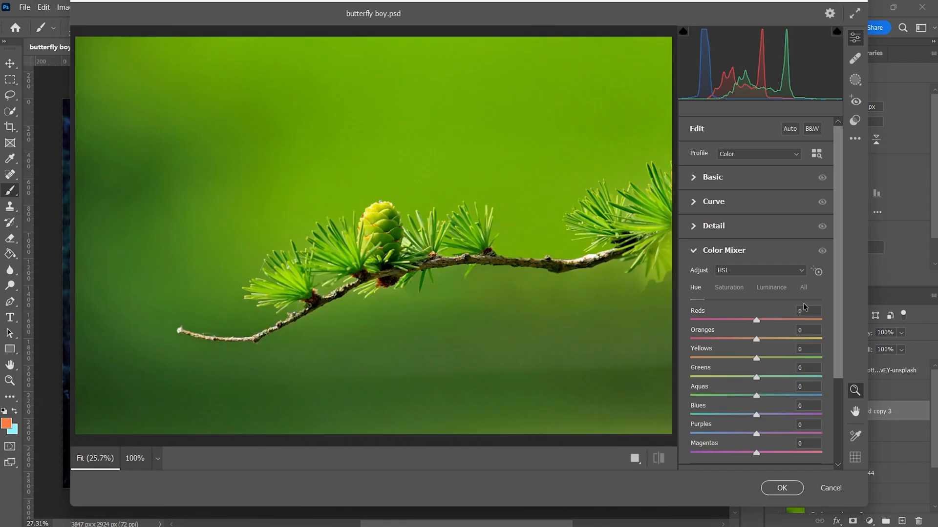
click(711, 178)
drag(756, 361, 771, 362)
drag(756, 381, 807, 393)
drag(764, 357, 777, 357)
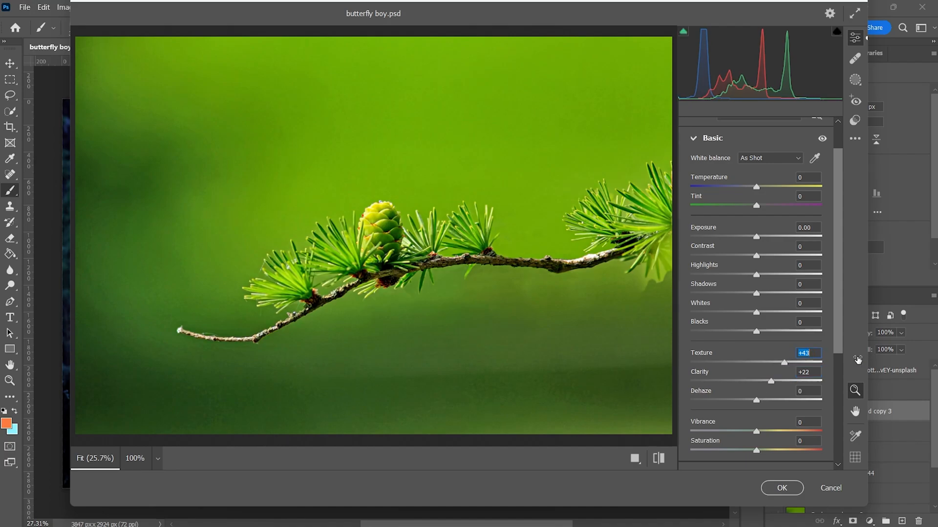
drag(756, 247, 767, 248)
- Make a slight Color Mixer adjustment to the branch and apply the Camera Raw filter
scroll(768, 274, down, 5)
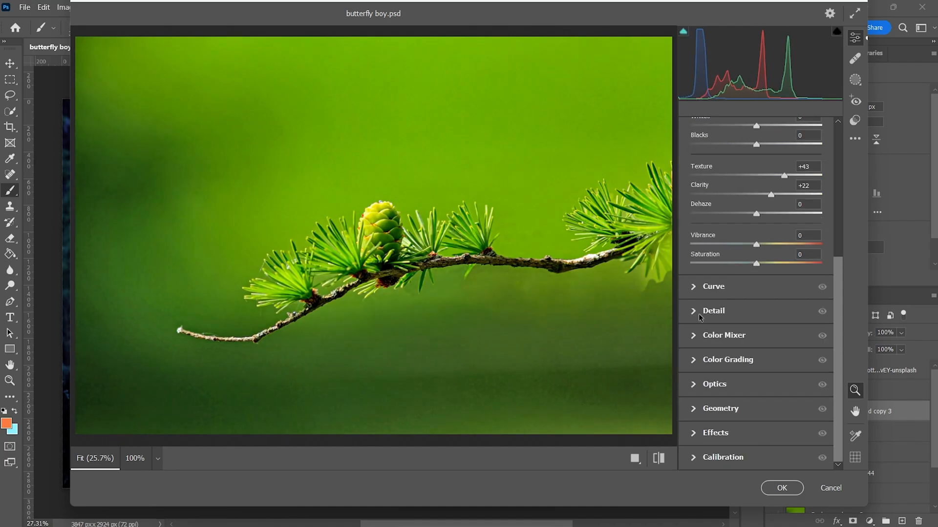
click(776, 336)
drag(756, 374, 751, 375)
click(781, 488)
- Add a Brightness/Contrast adjustment clipped to the pine branch layer with Brightness at -150
drag(370, 300, 448, 258)
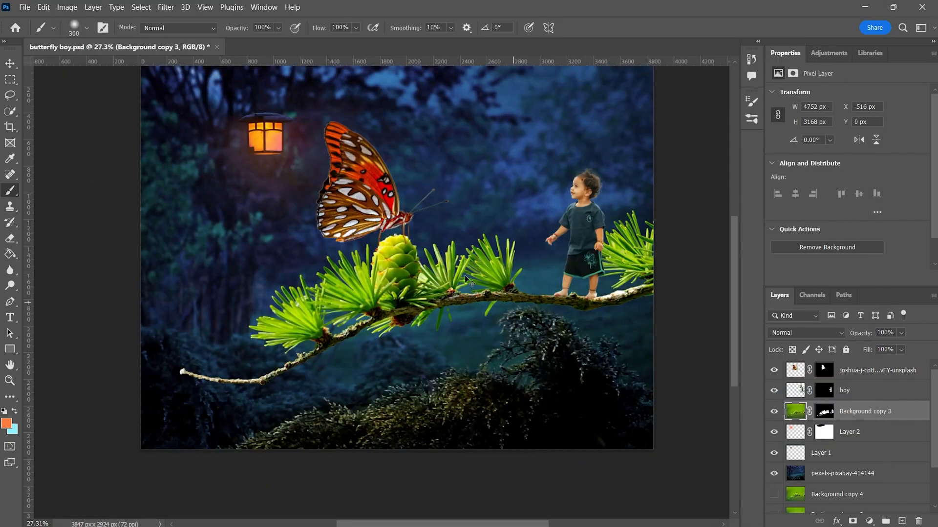
scroll(447, 259, up, 2)
click(869, 521)
click(861, 346)
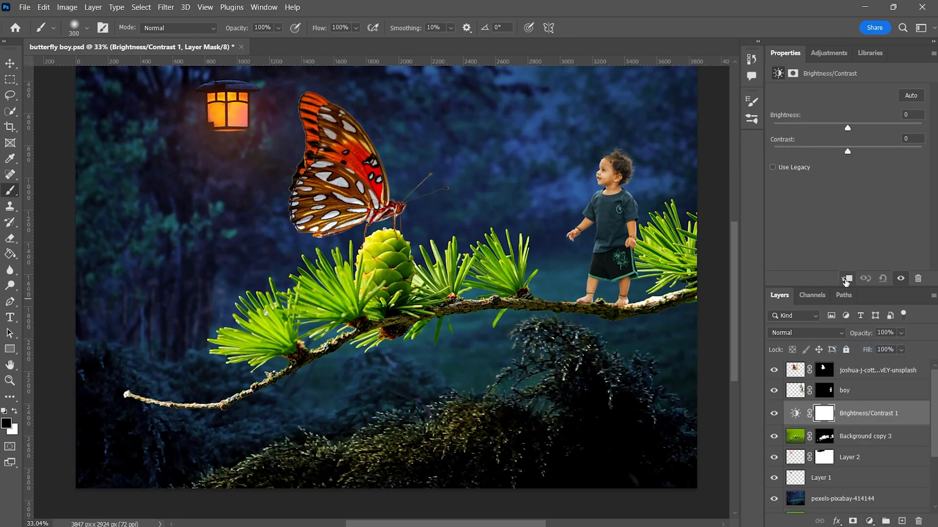
drag(848, 129, 744, 163)
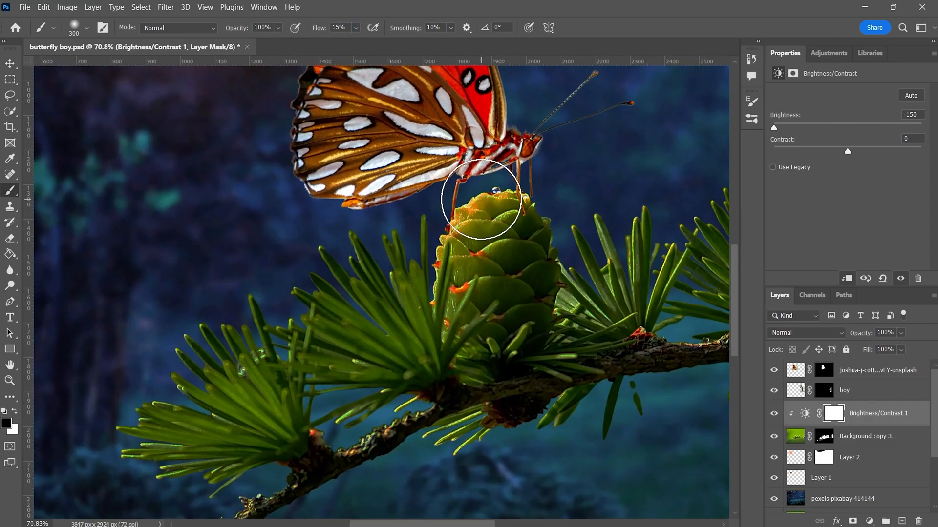
- Brush the darkening off the upper part of the pine cone on the adjustment's mask with black at 15% flow
drag(477, 226, 531, 209)
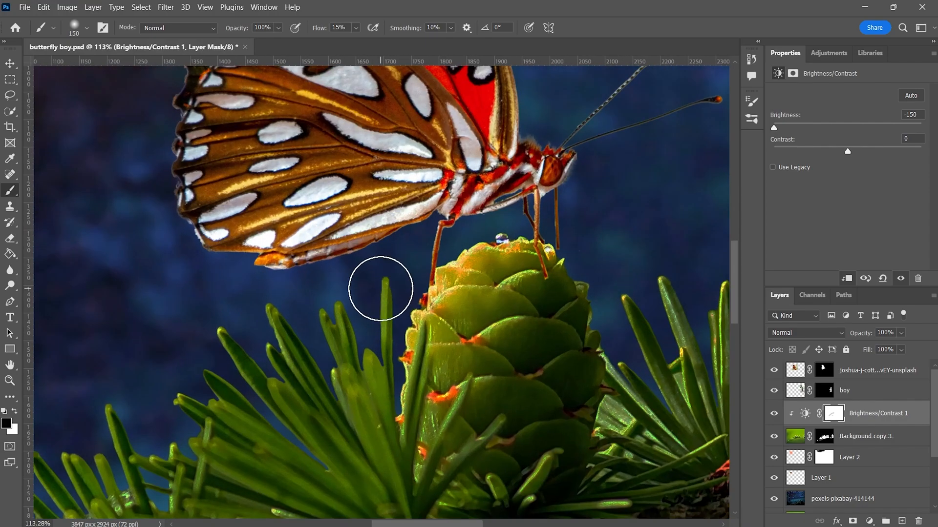
scroll(375, 299, up, 4)
key(bracketleft)
key(bracketleft)
key(bracketleft)
key(bracketleft)
key(bracketleft)
key(bracketleft)
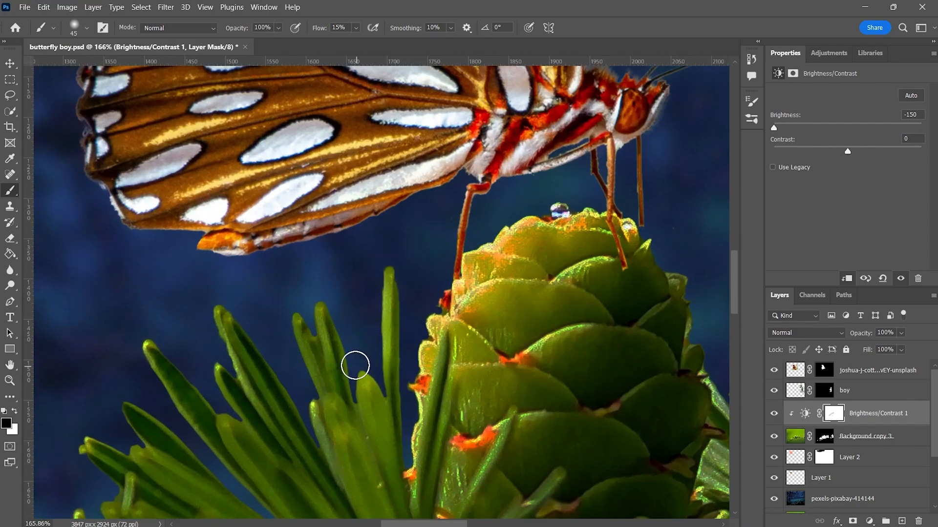
- Brush light back onto the needle edges and tips beside the cone with a 30 px brush on the adjustment's mask
scroll(288, 312, down, 2)
scroll(188, 349, down, 6)
key(bracketleft)
key(bracketleft)
key(bracketleft)
scroll(196, 274, left, 2)
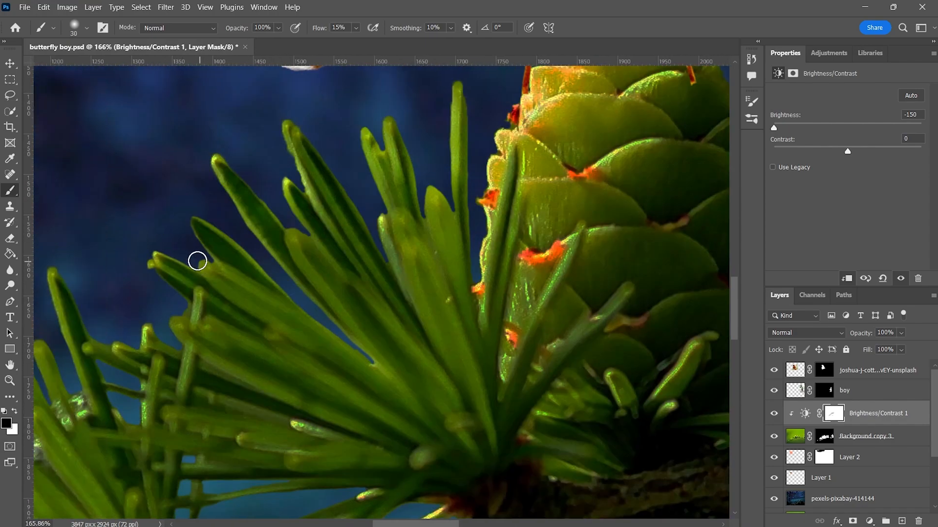
scroll(195, 259, left, 6)
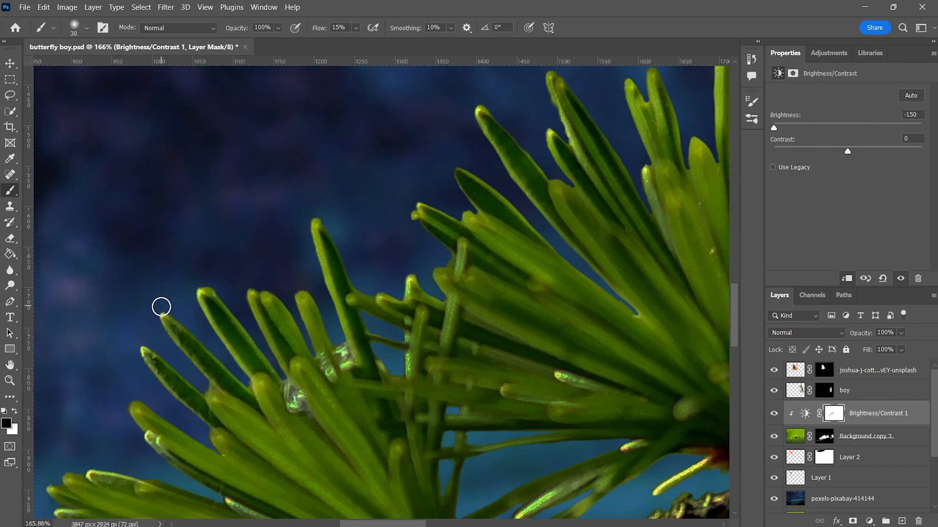
drag(162, 311, 238, 396)
drag(148, 355, 215, 413)
- Refine the mask around the outermost needle cluster and brighten the upper edge of the bare branch
scroll(342, 214, down, 6)
scroll(337, 459, up, 5)
key(x)
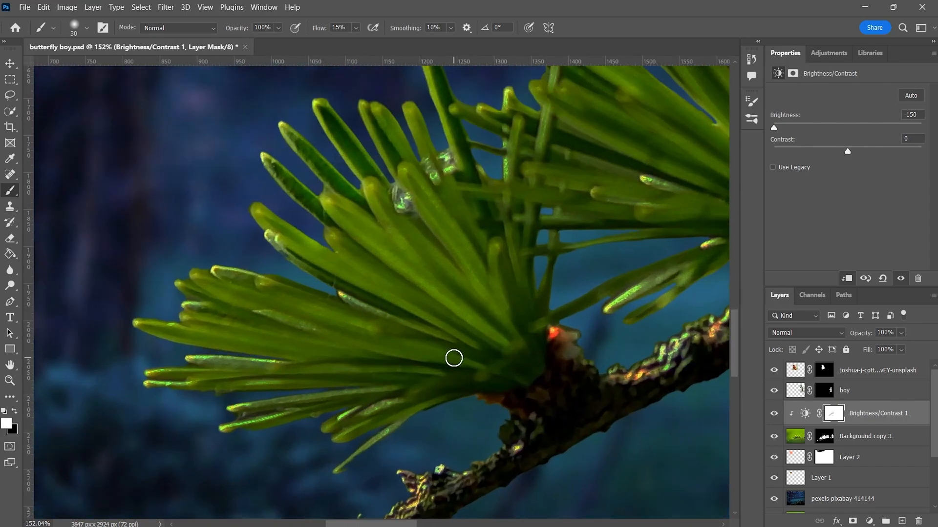
mouse_move(268, 290)
mouse_down()
mouse_move(171, 324)
mouse_move(297, 448)
mouse_up()
drag(459, 476, 723, 302)
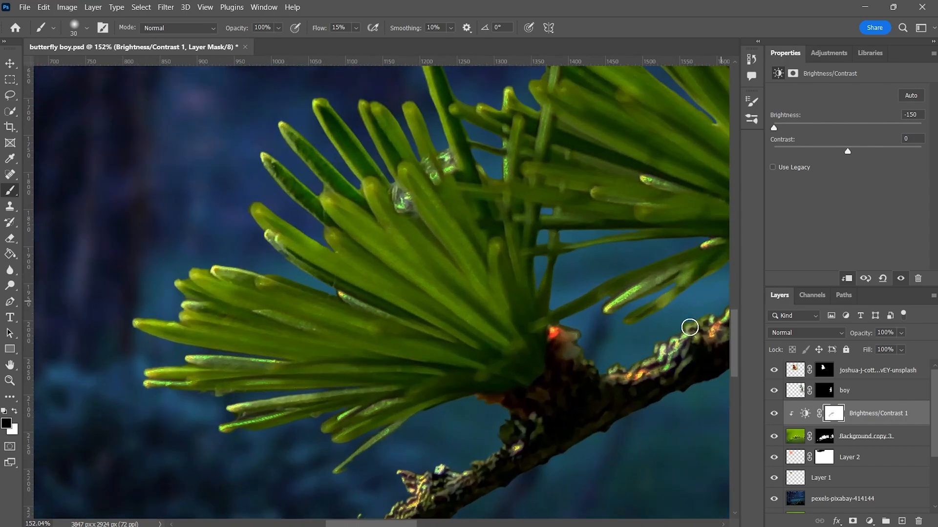
- Add a Levels adjustment clipped to the pine branch and lower its white output level to 88
scroll(286, 392, down, 7)
scroll(452, 389, up, 1)
scroll(452, 390, down, 2)
click(870, 521)
click(859, 358)
drag(922, 217, 836, 221)
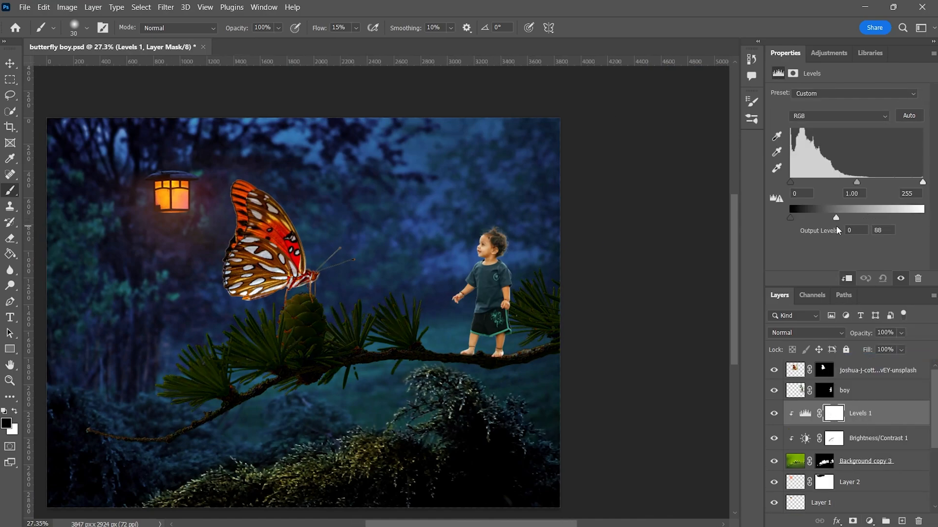
- Try hiding the Levels darkening by inverting its mask, and invert the mask back
key(ctrl+i)
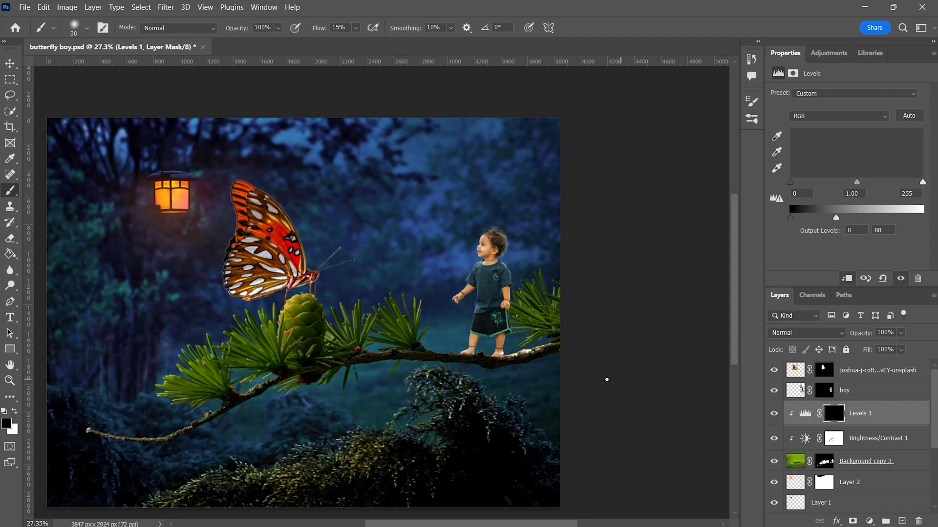
scroll(584, 378, up, 1)
key(x)
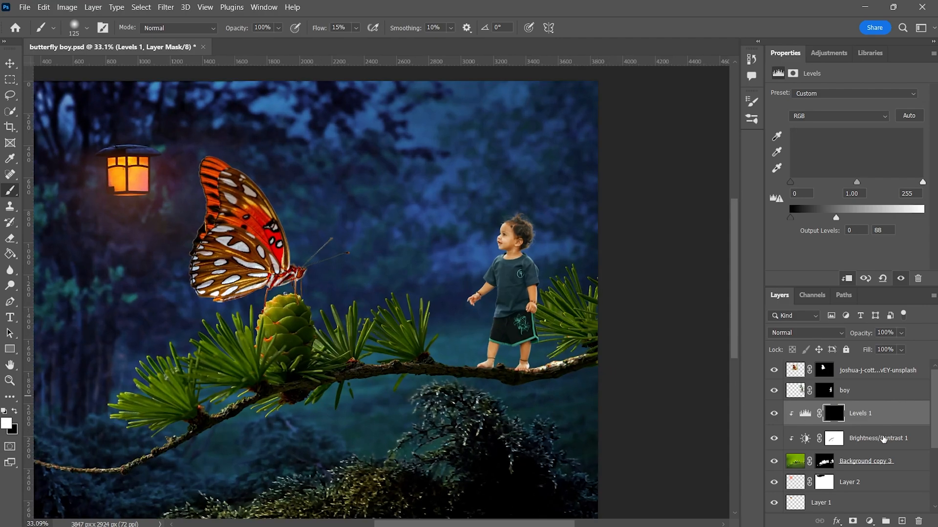
key(ctrl+i)
scroll(205, 410, up, 4)
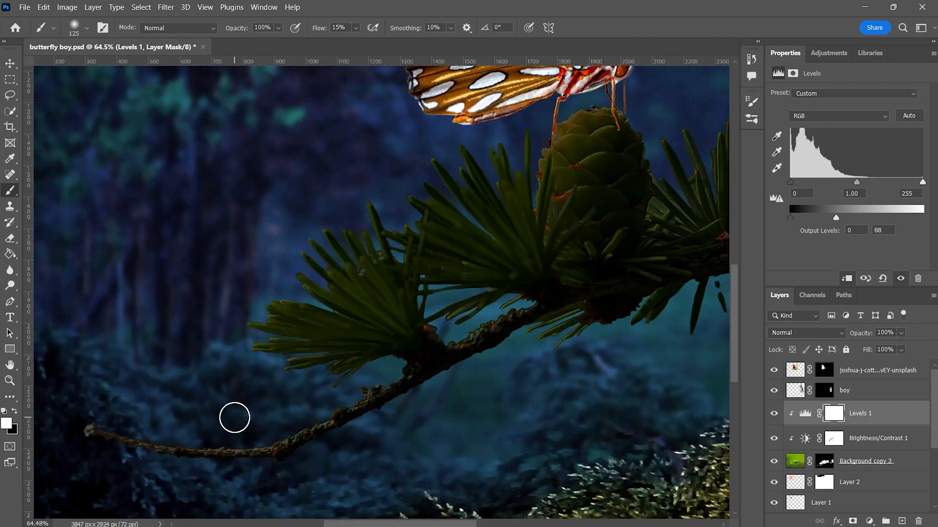
- Brush light back along the pine branch on the Levels adjustment's mask, using a progressively smaller black brush
key(x)
scroll(234, 418, up, 4)
key(bracketleft)
key(bracketleft)
key(bracketleft)
key(bracketleft)
mouse_move(666, 257)
mouse_down()
mouse_move(429, 388)
mouse_move(209, 377)
mouse_up()
scroll(573, 288, up, 1)
key(bracketleft)
key(bracketleft)
key(bracketleft)
drag(502, 247, 390, 243)
- Bring light back onto the needle edges with a finer brush on the Levels mask
scroll(406, 207, up, 3)
key(bracketleft)
key(bracketleft)
drag(584, 257, 442, 252)
drag(429, 192, 366, 199)
mouse_move(481, 122)
mouse_down()
mouse_move(592, 147)
mouse_move(475, 371)
mouse_up()
drag(421, 256, 527, 316)
drag(461, 137, 528, 193)
drag(517, 105, 594, 227)
drag(654, 195, 446, 270)
drag(484, 85, 524, 223)
scroll(460, 272, down, 4)
- Raise the brush flow to 25% and paint light onto individual needles across the clusters on the Levels mask
scroll(537, 196, up, 4)
key(shift+2)
key(shift+5)
drag(483, 171, 505, 240)
drag(396, 211, 499, 300)
mouse_move(370, 289)
mouse_down()
mouse_move(481, 374)
mouse_move(482, 319)
mouse_up()
drag(321, 275, 389, 313)
drag(352, 352, 311, 397)
scroll(234, 447, down, 4)
scroll(634, 196, up, 6)
drag(392, 290, 390, 500)
drag(348, 455, 349, 354)
drag(98, 237, 142, 337)
scroll(302, 376, down, 5)
drag(526, 203, 400, 341)
drag(403, 337, 383, 461)
key(bracketleft)
drag(582, 203, 500, 210)
mouse_move(595, 206)
mouse_down()
mouse_move(627, 243)
mouse_move(527, 271)
mouse_up()
mouse_move(515, 272)
mouse_down()
mouse_move(426, 303)
mouse_move(472, 351)
mouse_up()
scroll(496, 365, down, 5)
- Enlarge the brush to 30 px and lighten the remaining needle edges around the cone on the Levels mask
scroll(652, 332, up, 5)
key(bracketright)
key(bracketright)
key(bracketright)
drag(375, 334, 385, 353)
drag(345, 410, 370, 447)
drag(456, 429, 465, 481)
drag(499, 360, 516, 451)
drag(537, 294, 517, 342)
scroll(439, 332, down, 5)
scroll(627, 439, up, 5)
drag(616, 230, 630, 327)
drag(548, 318, 567, 397)
scroll(567, 342, down, 9)
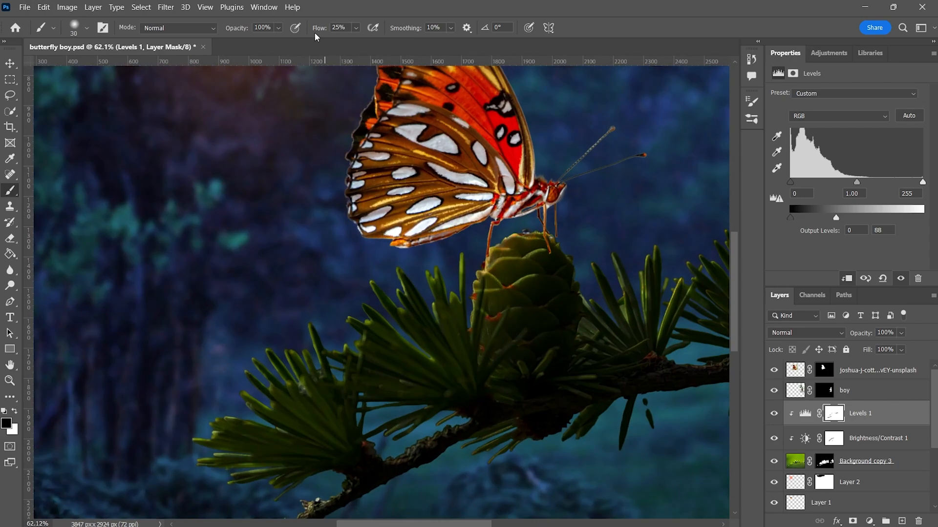
- Set the brush flow to 15% and softly lift the darkening over the needles with one broad, very large brush pass
drag(320, 28, 315, 28)
scroll(285, 331, up, 2)
key(bracketright)
key(bracketright)
key(bracketright)
key(bracketright)
key(bracketright)
key(bracketright)
key(bracketright)
key(bracketright)
key(bracketright)
key(bracketright)
key(bracketright)
key(bracketright)
key(bracketright)
key(bracketright)
key(bracketright)
key(bracketright)
key(bracketright)
key(bracketright)
key(bracketright)
mouse_move(342, 273)
mouse_down()
mouse_move(661, 210)
mouse_move(494, 314)
mouse_up()
- Brush light along the branch's upper edge below and beside the cone with 125 px and 70 px brushes on the Levels mask
key(bracketleft)
key(bracketleft)
key(bracketleft)
key(bracketleft)
key(bracketleft)
key(bracketleft)
key(bracketleft)
key(bracketleft)
key(bracketleft)
scroll(205, 415, up, 9)
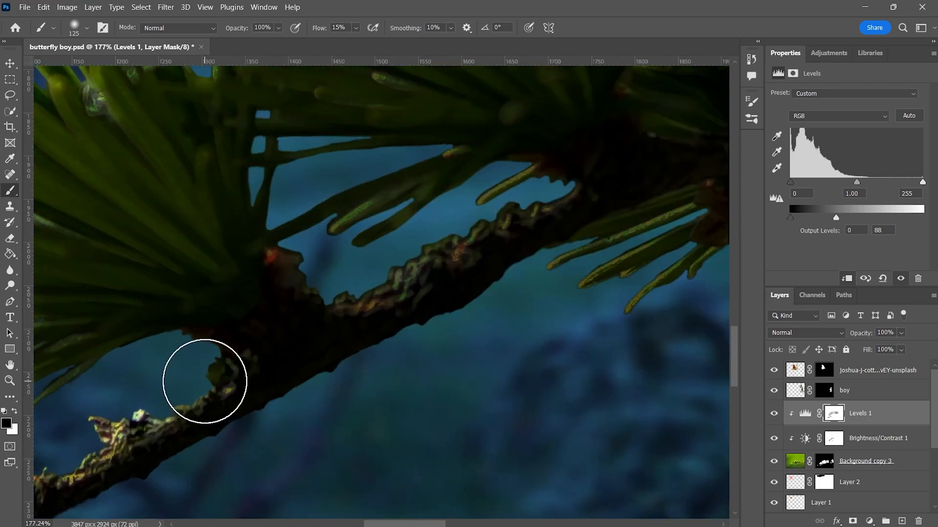
drag(372, 292, 438, 254)
scroll(232, 327, down, 13)
scroll(528, 299, up, 9)
key(bracketleft)
key(bracketleft)
key(bracketleft)
key(bracketleft)
scroll(511, 332, down, 12)
scroll(416, 367, up, 4)
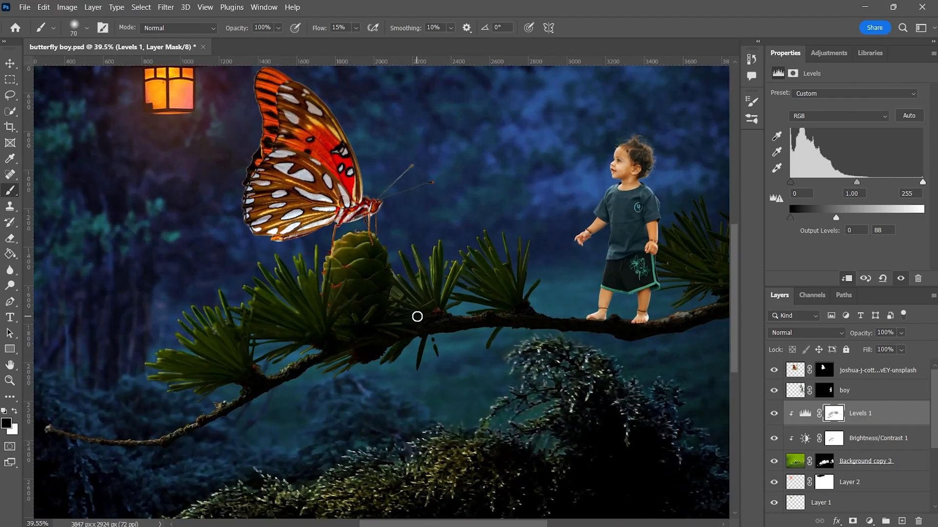
drag(416, 317, 435, 288)
click(869, 521)
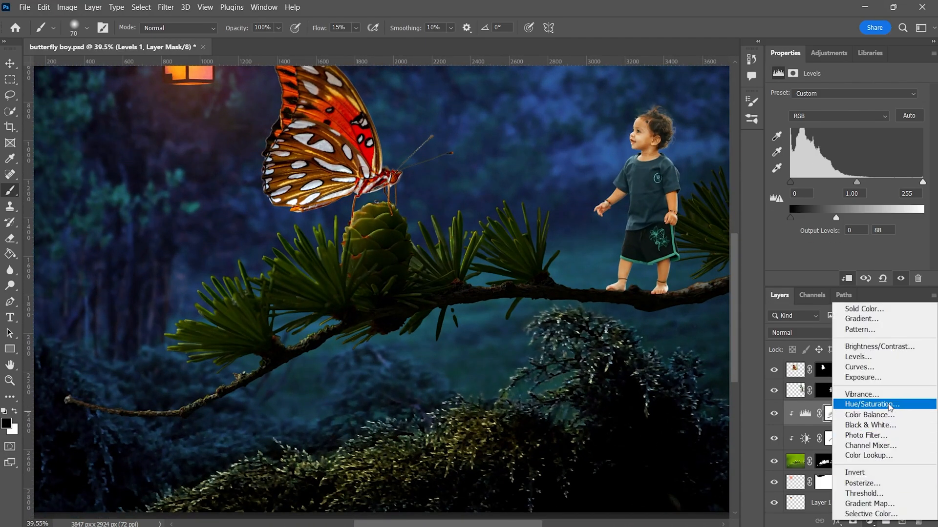
click(872, 415)
drag(839, 157, 841, 160)
drag(832, 121, 805, 124)
key(Delete)
key(Delete)
- Add a Hue/Saturation adjustment clipped to the pine branch with Colorize on, hue 49, saturation 78 and lightness +1
click(869, 521)
click(871, 403)
click(835, 205)
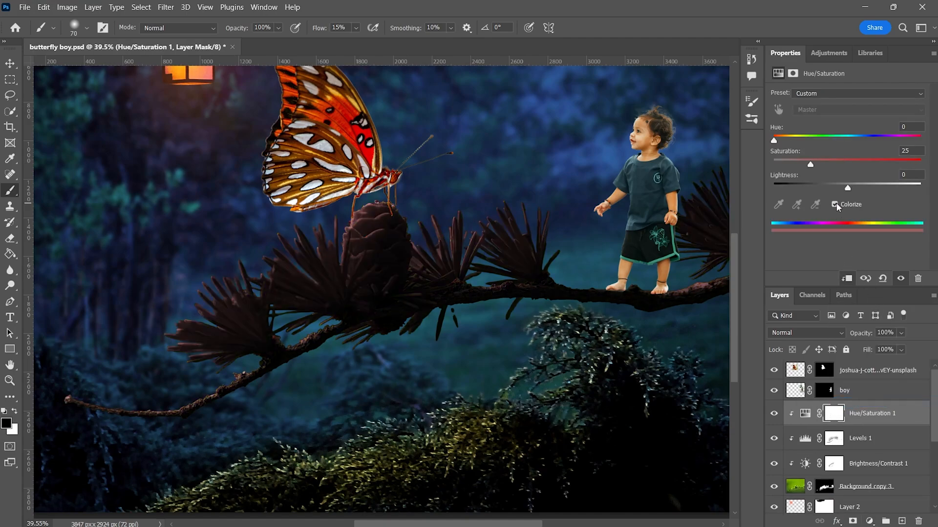
drag(810, 165, 890, 166)
drag(775, 142, 794, 143)
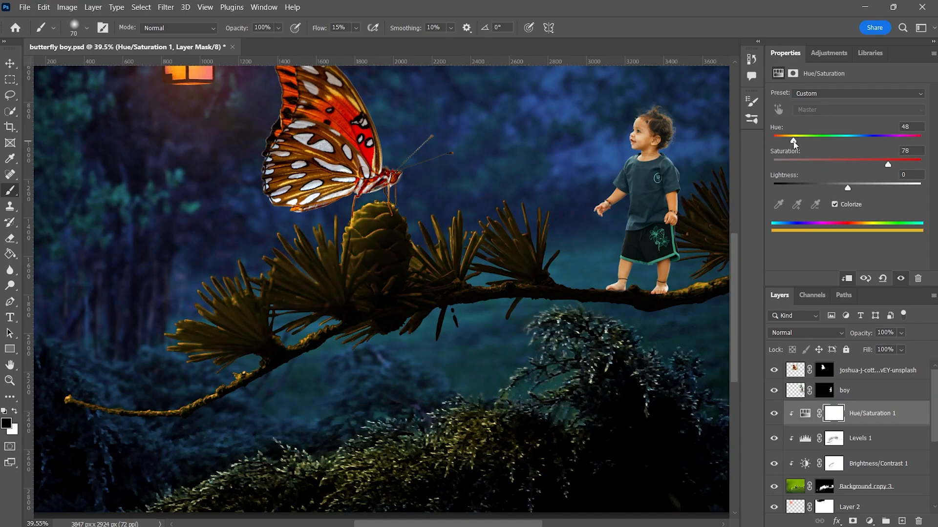
scroll(496, 228, up, 2)
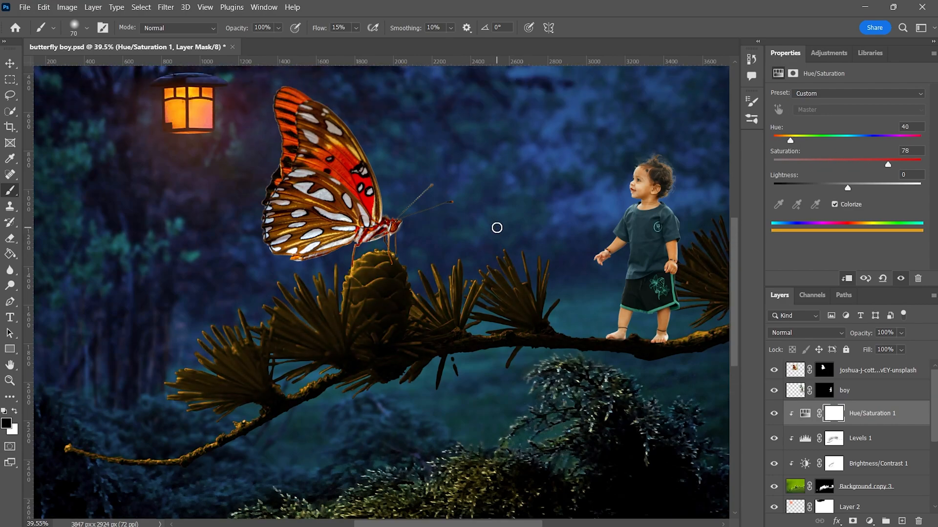
drag(849, 191, 849, 191)
scroll(338, 272, up, 3)
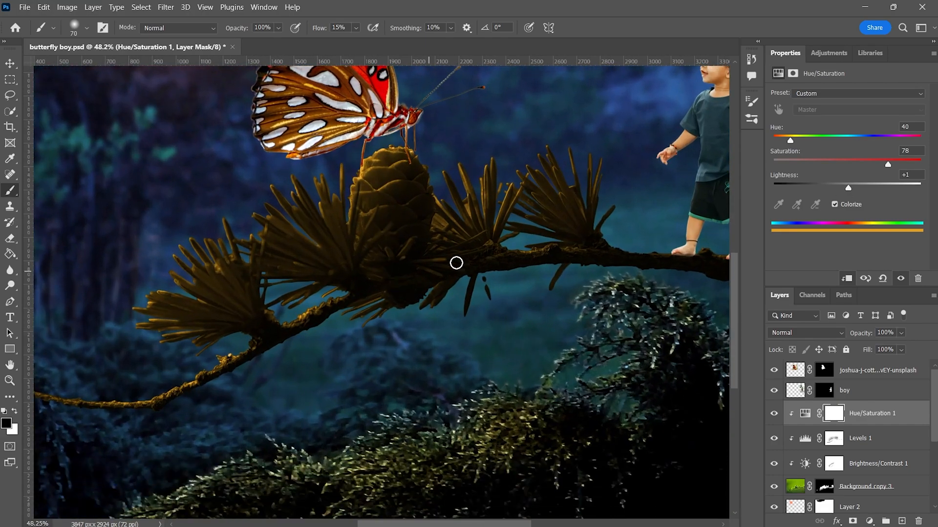
drag(794, 142, 797, 143)
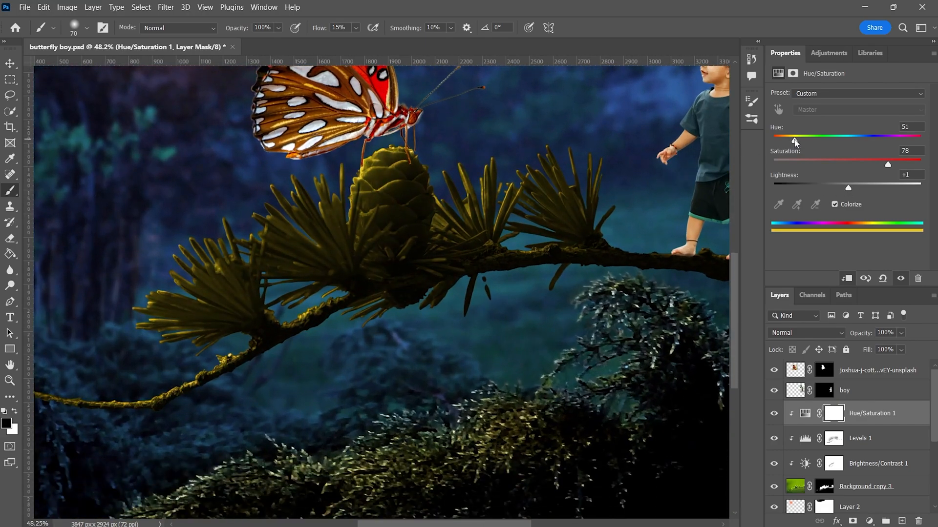
scroll(461, 239, down, 6)
- Split the Hue/Saturation layer's Blend If underlying-layer black point to 0 / 87 and compare the tint across the whole image
alt+drag(575, 314, 576, 314)
drag(635, 65, 694, 62)
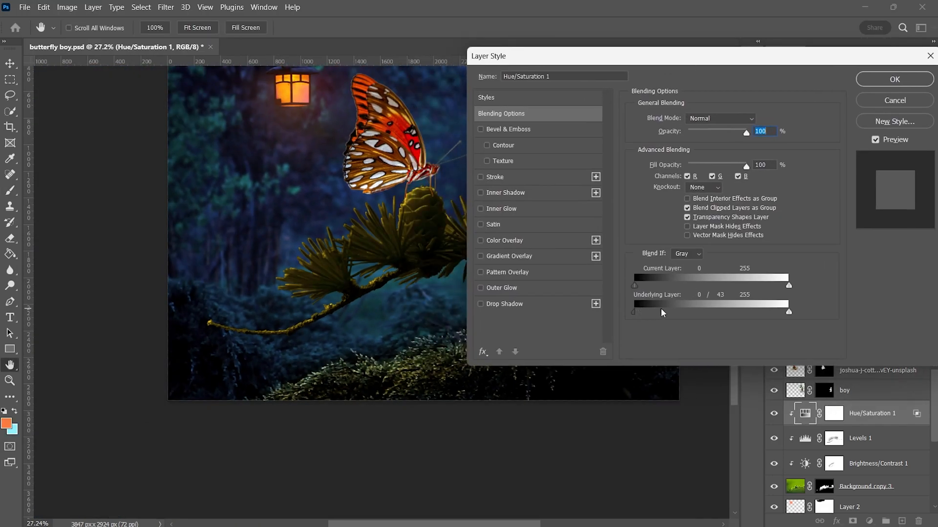
drag(663, 312, 696, 307)
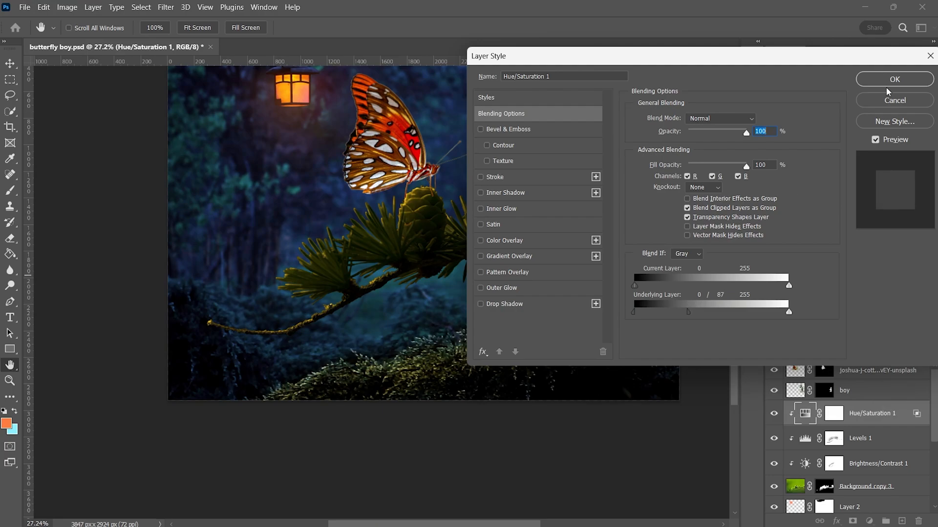
click(915, 82)
scroll(745, 423, up, 4)
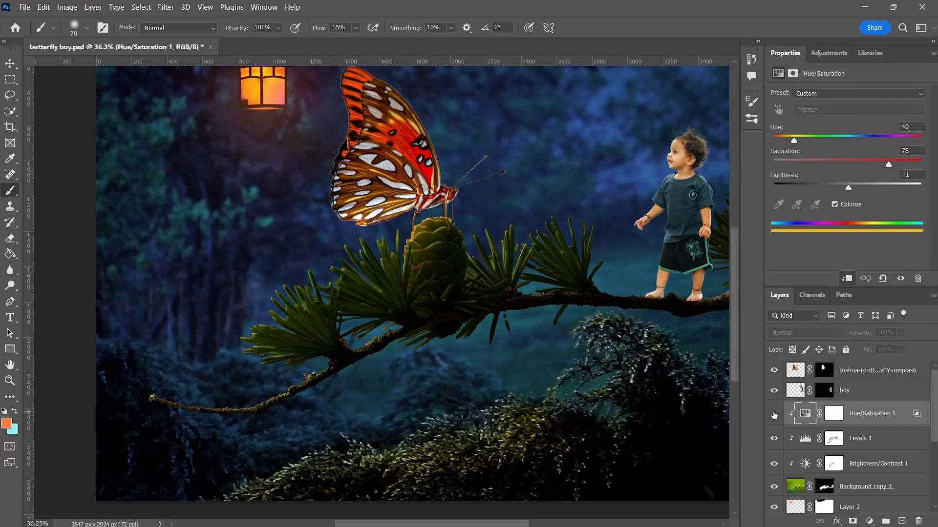
scroll(564, 434, down, 4)
scroll(478, 413, up, 1)
scroll(479, 413, right, 2)
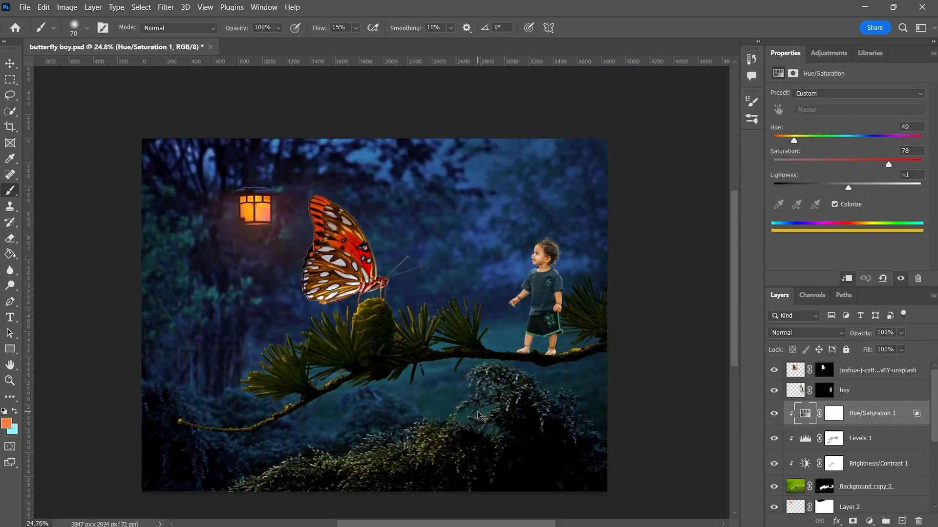
- Darken the overlit stretch of branch behind the boy's feet with a white brush on the Levels and Brightness/Contrast masks
scroll(613, 331, up, 6)
click(834, 438)
scroll(644, 378, up, 6)
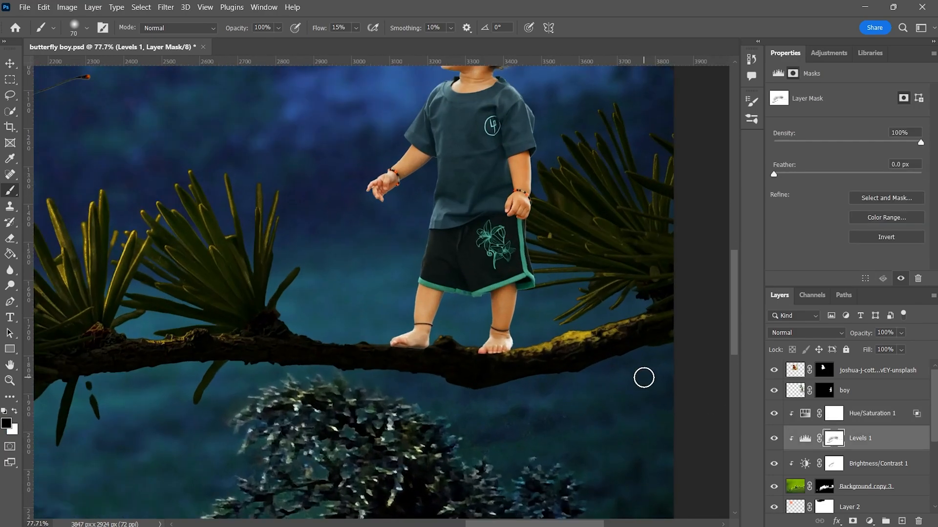
click(833, 464)
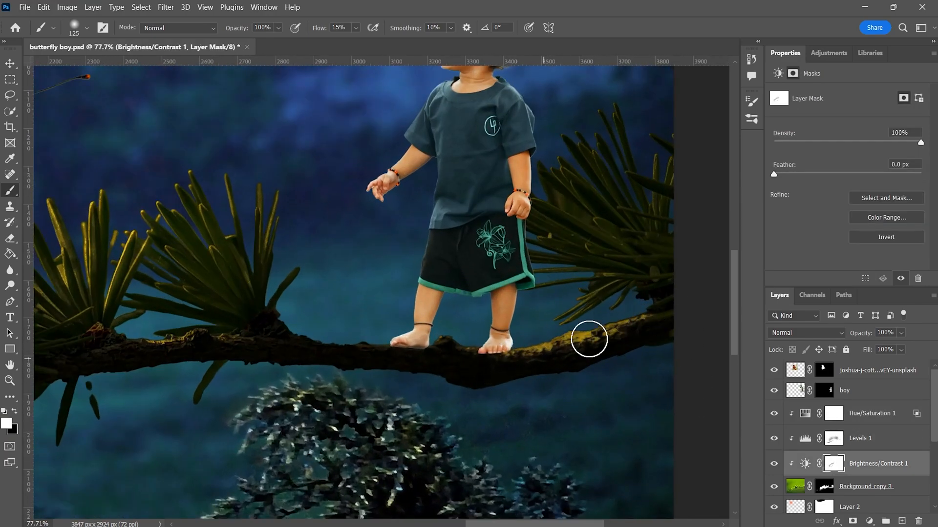
click(836, 442)
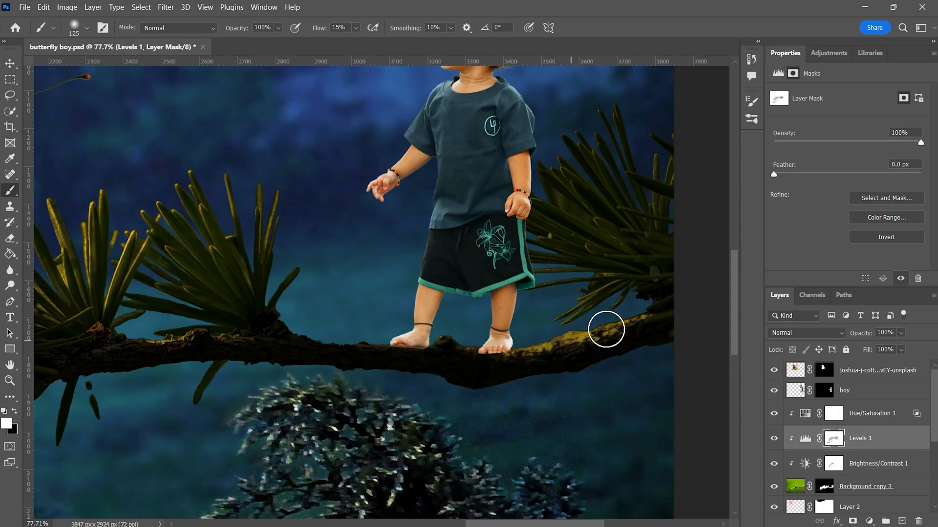
click(832, 464)
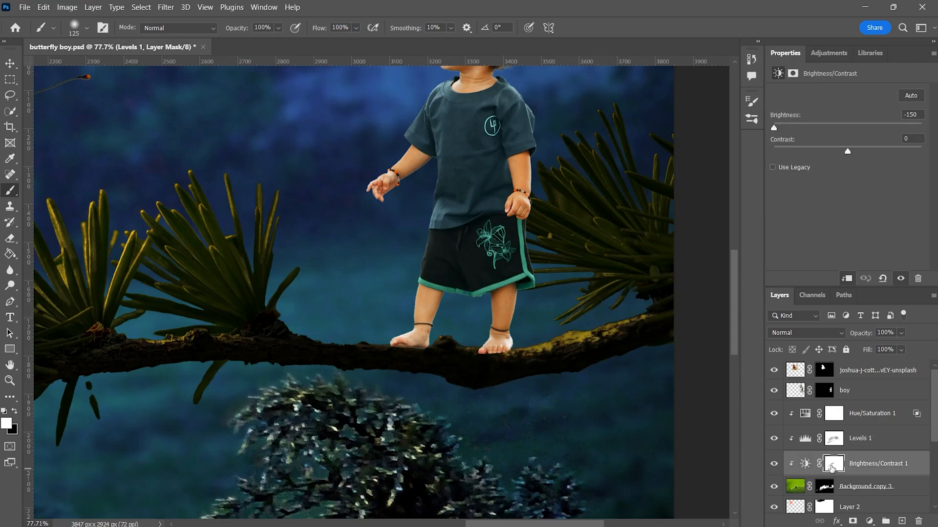
scroll(520, 433, down, 12)
scroll(521, 434, up, 5)
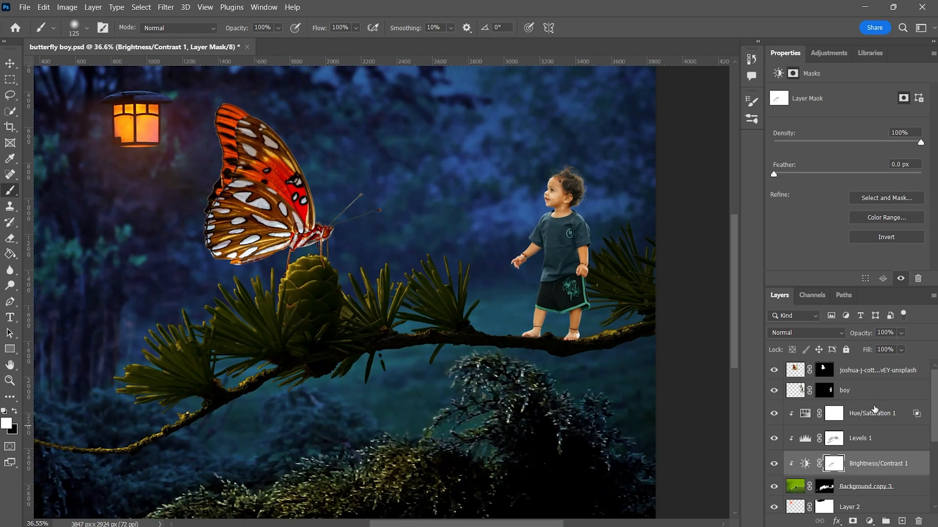
- Add a Color Lookup adjustment clipped to the boy layer using the NightFromDay.CUBE table
click(874, 410)
click(869, 521)
click(858, 464)
click(872, 95)
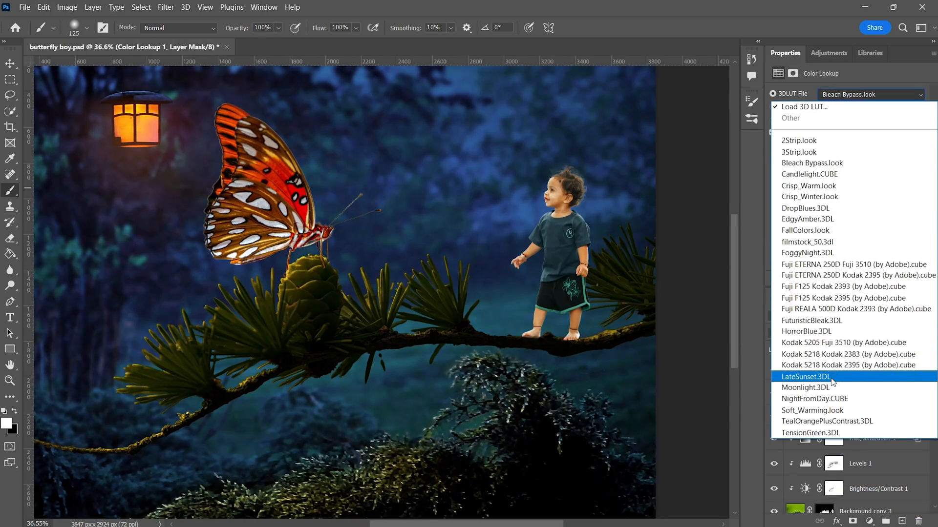
click(823, 398)
click(847, 280)
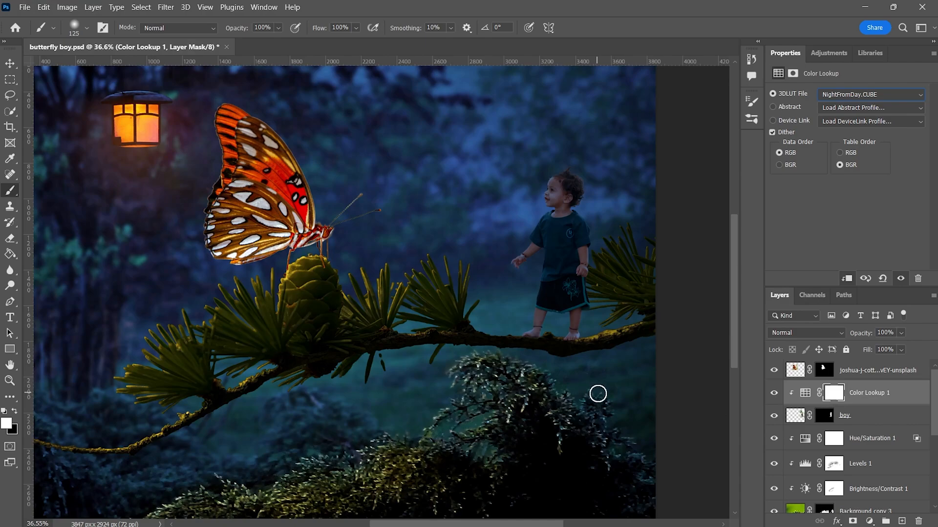
- Add a second Color Lookup adjustment with NightFromDay.CUBE above the branch's adjustments and clip it to the pine branch
click(874, 438)
click(868, 521)
click(858, 458)
click(872, 94)
click(874, 399)
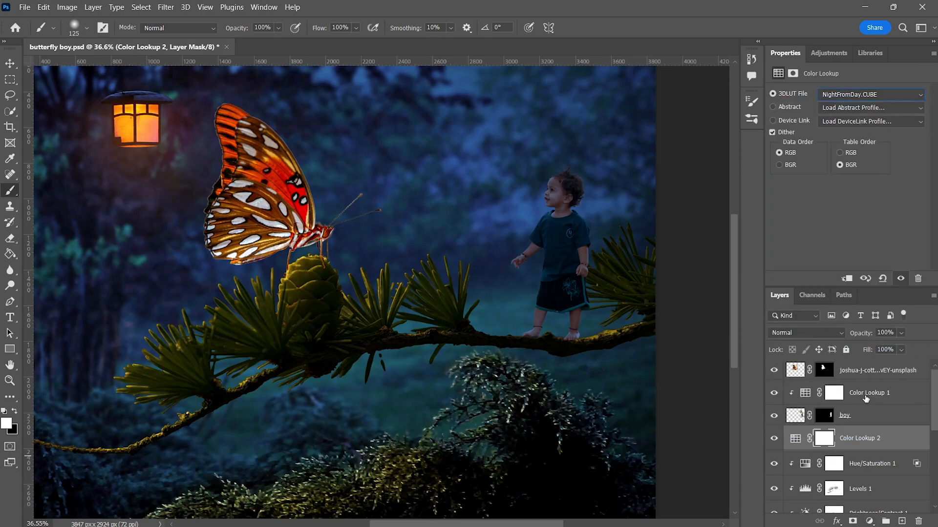
click(847, 279)
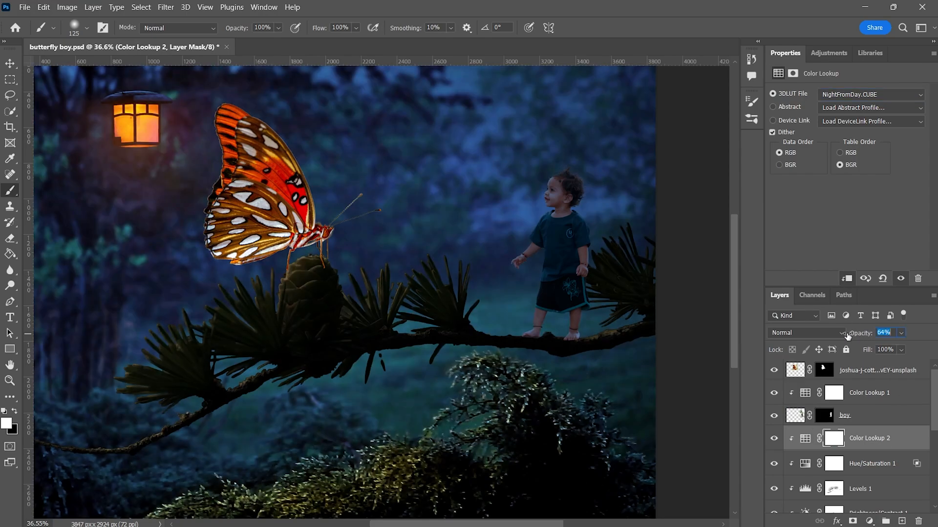
- Move the branch's Color Lookup directly above the pine branch layer, below its other adjustments, and reduce its opacity to 34%
drag(852, 335, 855, 333)
drag(893, 439, 899, 493)
drag(872, 336, 900, 353)
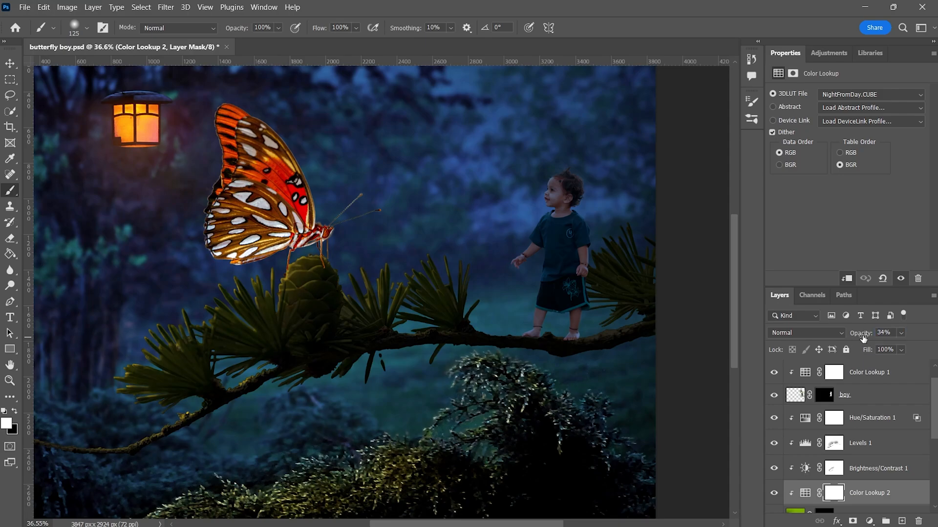
scroll(554, 374, down, 3)
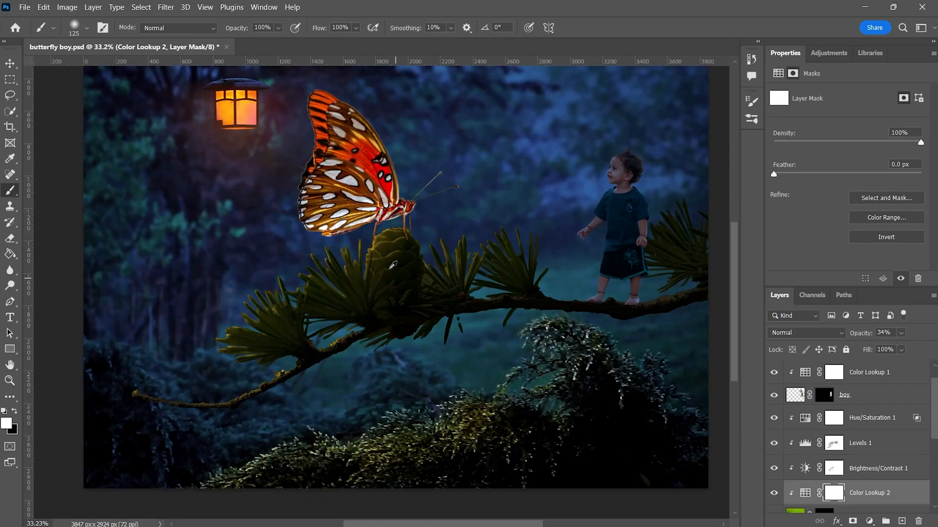
scroll(276, 250, up, 2)
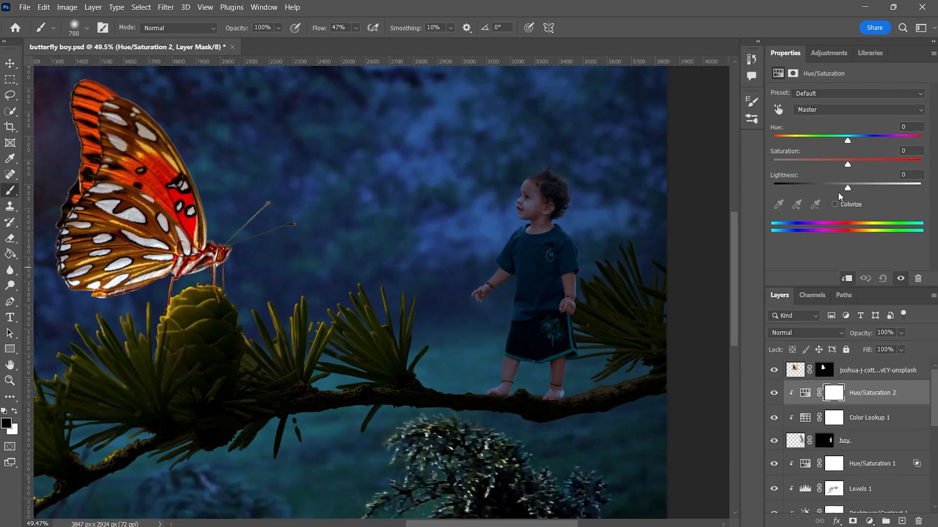
- Try tinting the boy warm with a clipped, colorized Hue/Saturation adjustment limited by a split Blend If underlying black point
drag(838, 192, 860, 192)
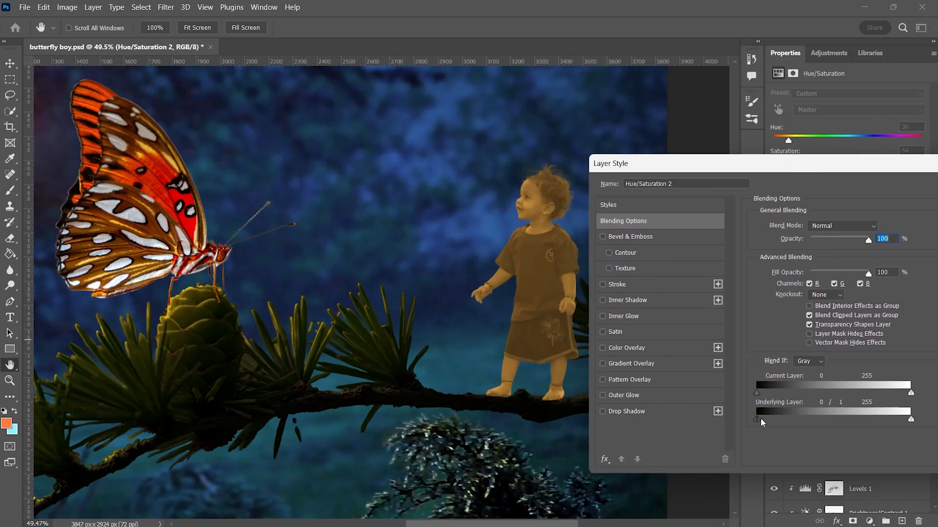
drag(762, 423, 786, 423)
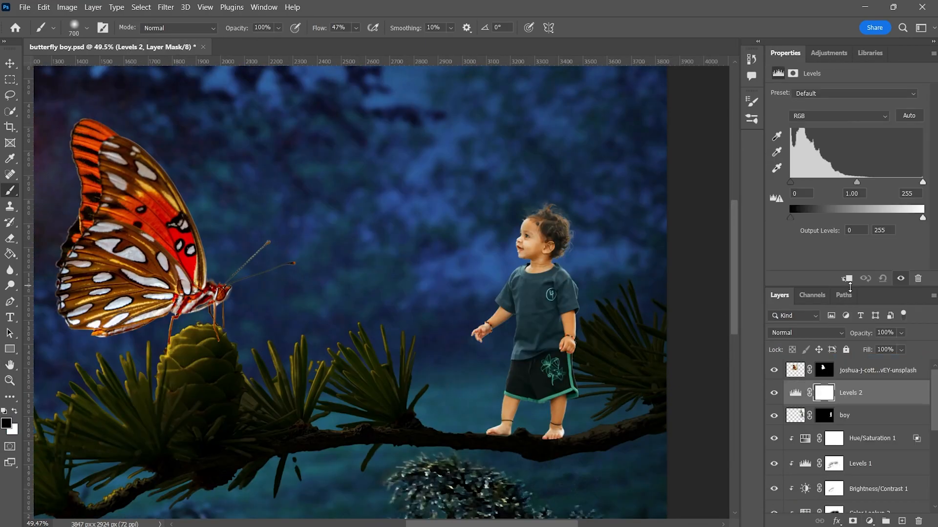
- Darken the boy with a clipped Levels adjustment, midtones 0.81 and output white 137, and mask it along his lantern-facing edges
drag(857, 184, 867, 187)
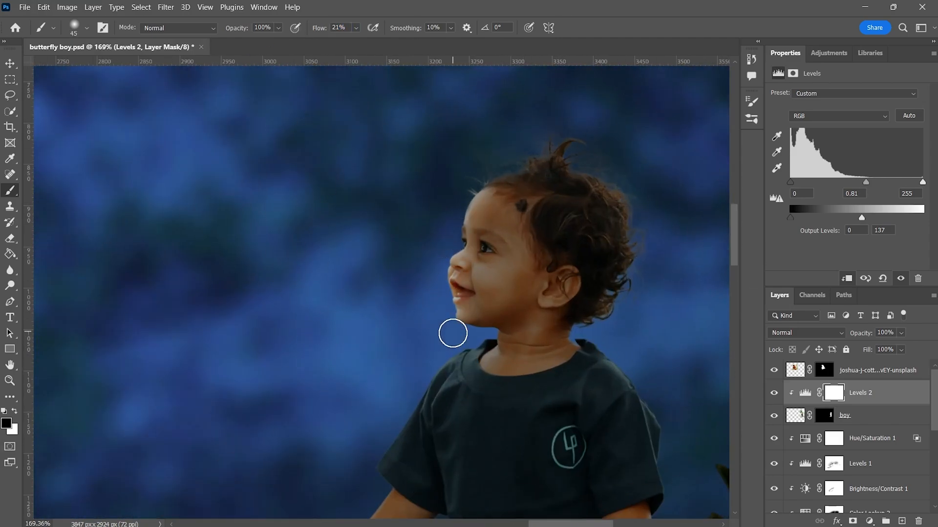
scroll(450, 307, down, 6)
scroll(404, 404, down, 3)
drag(387, 385, 369, 432)
drag(535, 441, 560, 373)
scroll(664, 300, up, 6)
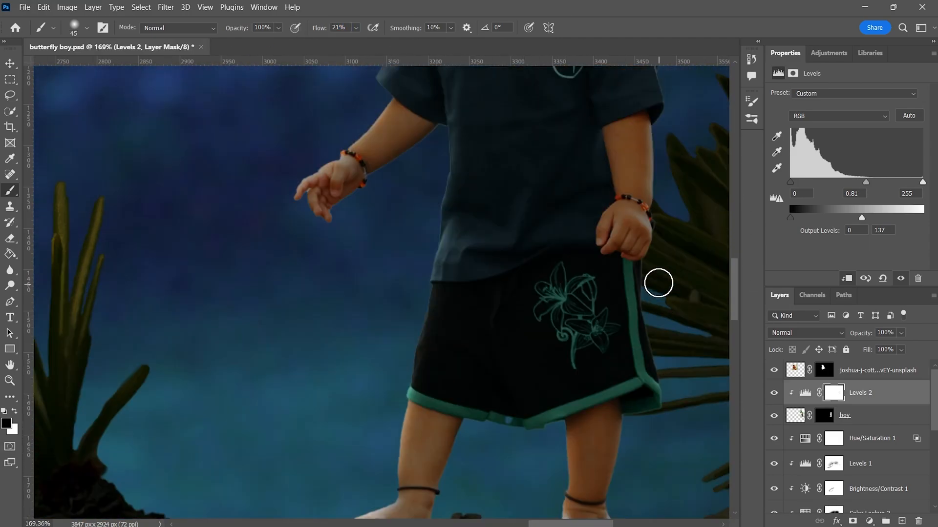
scroll(500, 391, down, 5)
key([)
key([)
scroll(610, 361, down, 13)
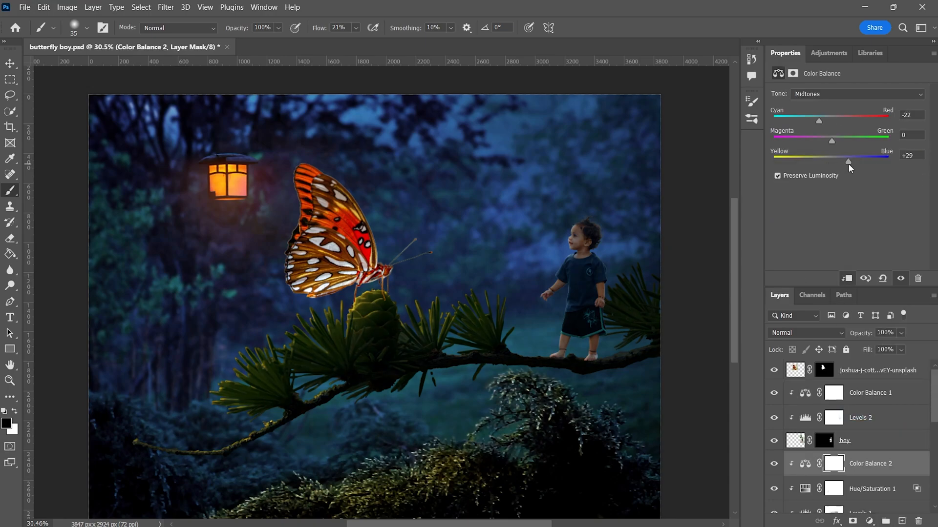
- Compare the pine branch with and without its Color Balance adjustment
click(775, 463)
click(776, 462)
click(899, 394)
- Duplicate the butterfly layer, hide the original, and apply the copy's layer mask permanently
scroll(611, 232, up, 6)
scroll(635, 322, down, 1)
scroll(634, 322, left, 5)
click(875, 371)
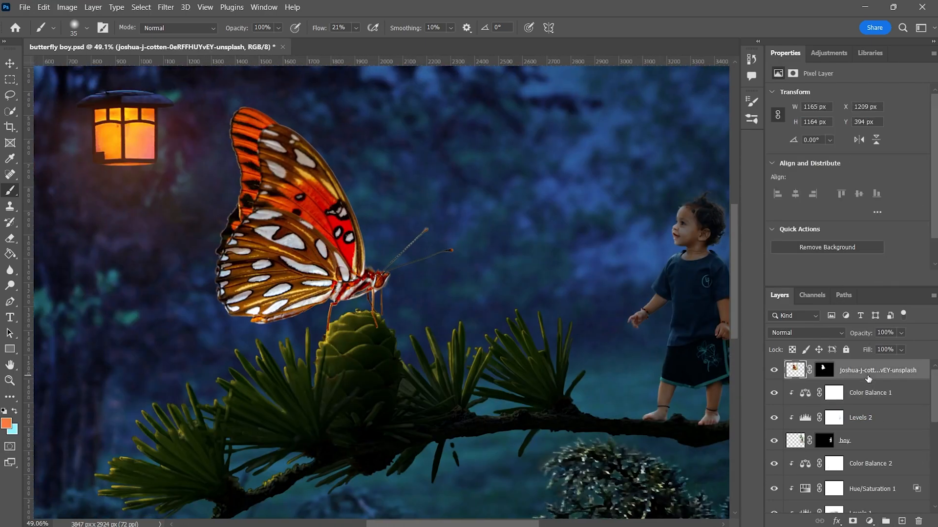
key(ctrl+j)
click(773, 392)
right_click(823, 369)
click(836, 405)
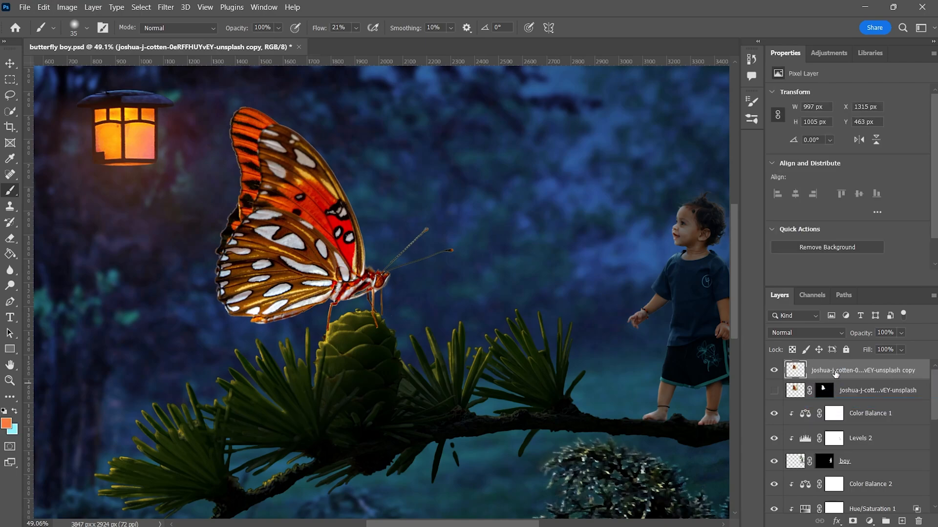
- Select each of the butterfly's two antennae with Quick Selection and copy each onto its own layer
scroll(444, 244, up, 8)
key(w)
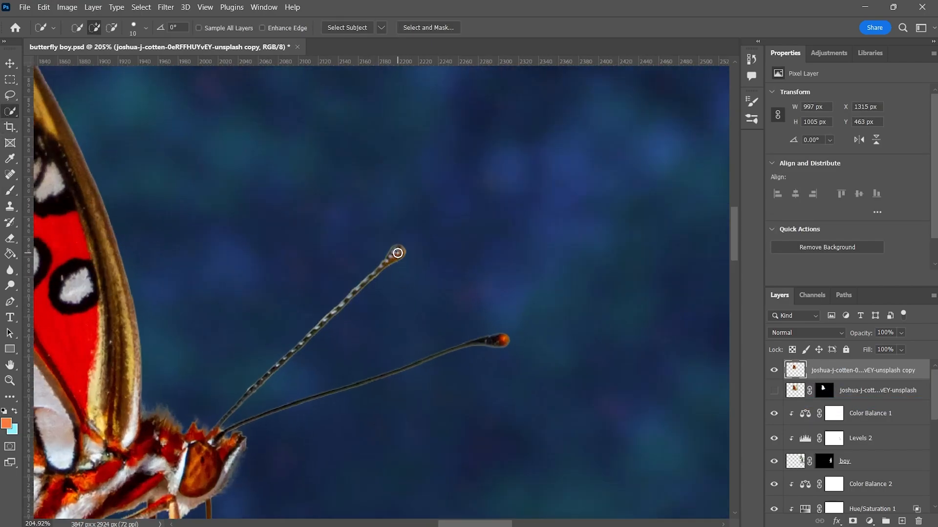
drag(305, 348, 307, 346)
key(ctrl+j)
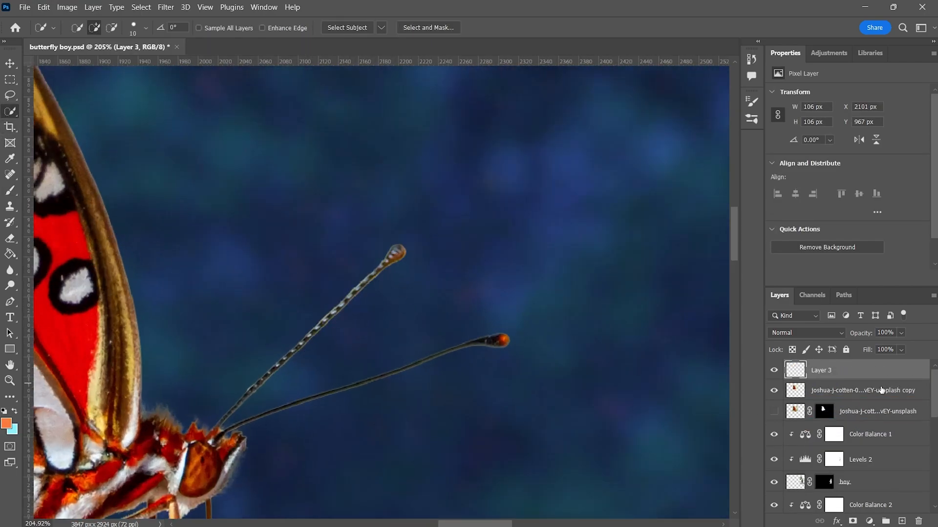
key(ctrl+j)
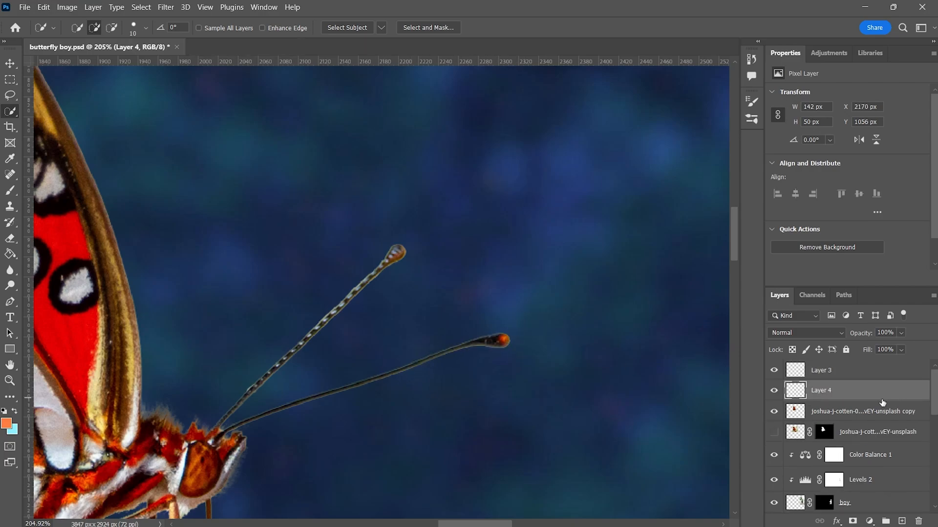
scroll(471, 352, down, 5)
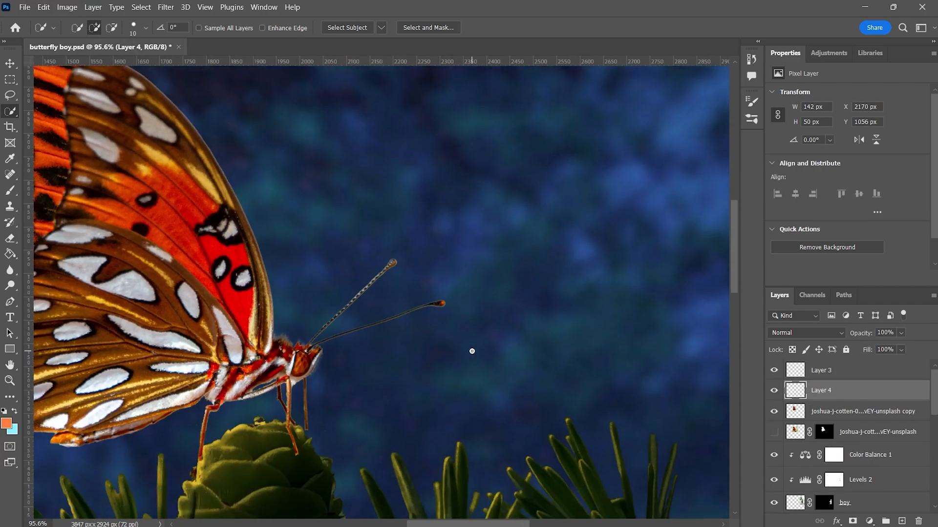
- Enlarge the copied lower antenna and align it over the original one
key(ctrl+t)
mouse_move(404, 281)
mouse_down()
mouse_move(476, 283)
mouse_move(387, 286)
mouse_up()
scroll(406, 272, up, 15)
mouse_move(360, 324)
mouse_down()
mouse_move(348, 347)
mouse_move(362, 333)
mouse_up()
scroll(534, 293, down, 5)
key(Return)
- Add a layer mask to the enlarged lower antenna and paint out its thick stem, keeping the bulb
click(850, 521)
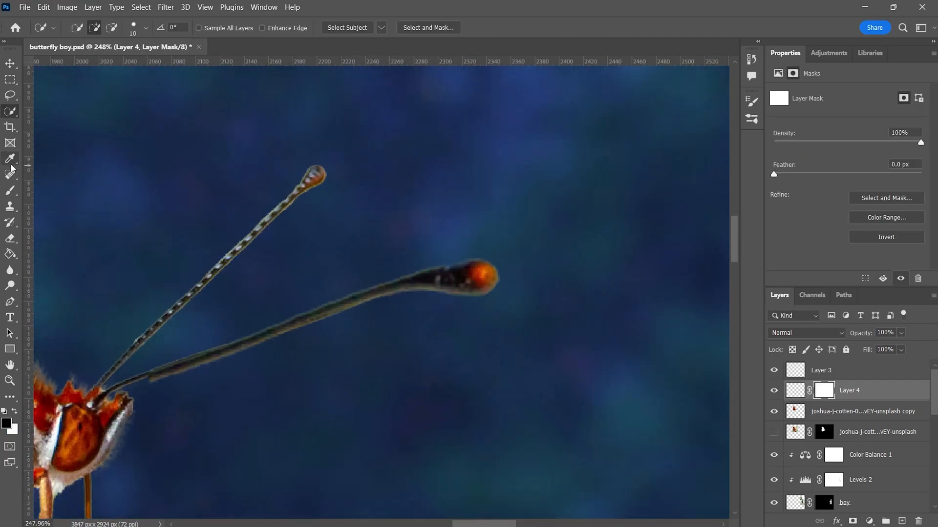
key(b)
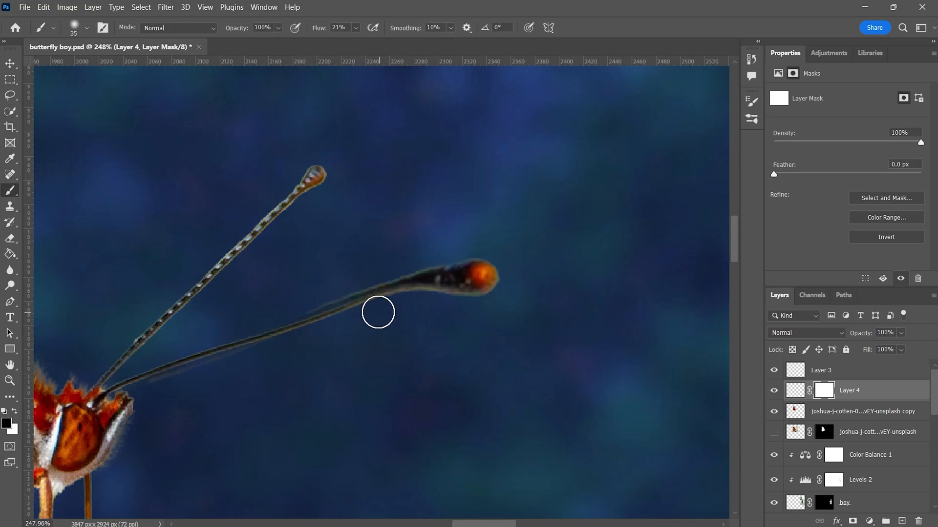
scroll(402, 255, up, 5)
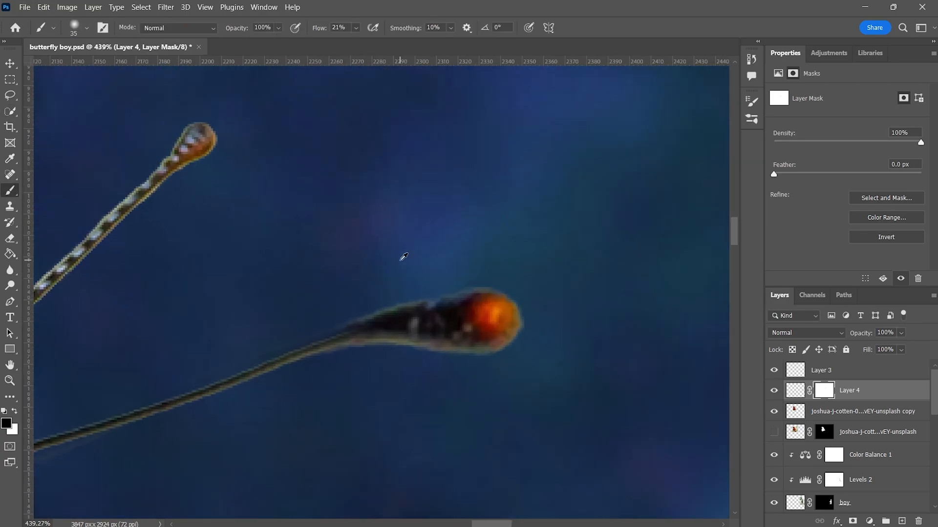
- Distort and warp the enlarged lower antenna so its tip flows smoothly into the thin original stem
key(ctrl+t)
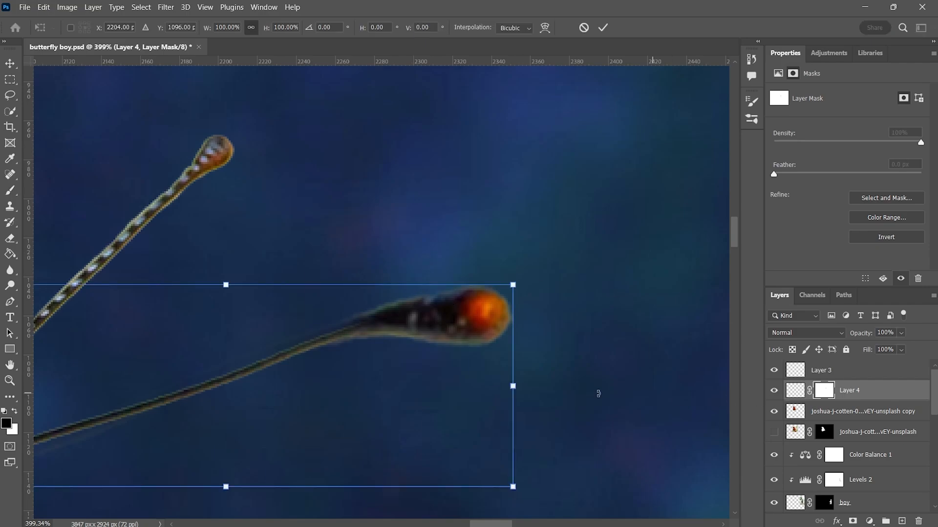
scroll(615, 381, down, 3)
drag(164, 429, 165, 413)
drag(164, 278, 187, 296)
drag(164, 412, 177, 412)
right_click(382, 361)
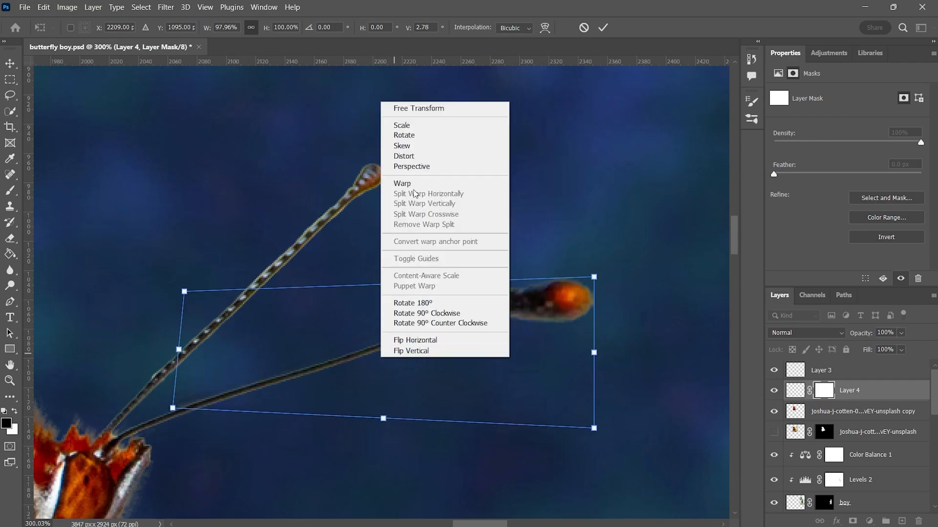
click(398, 184)
drag(423, 303, 422, 310)
drag(428, 420, 430, 398)
drag(433, 290, 436, 303)
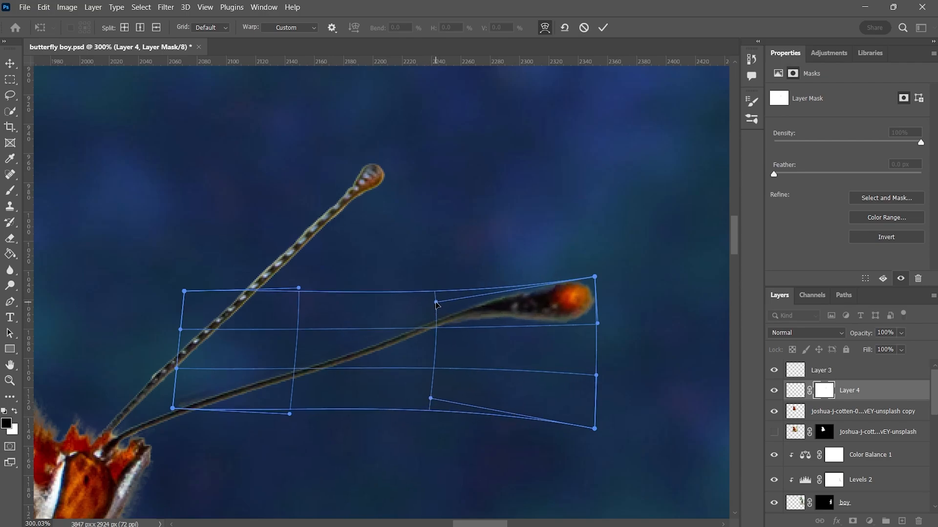
key(Return)
- Refine the lower antenna's mask with a 15 px brush at 100% flow to blend the bulb into the stem
key(b)
scroll(485, 339, up, 5)
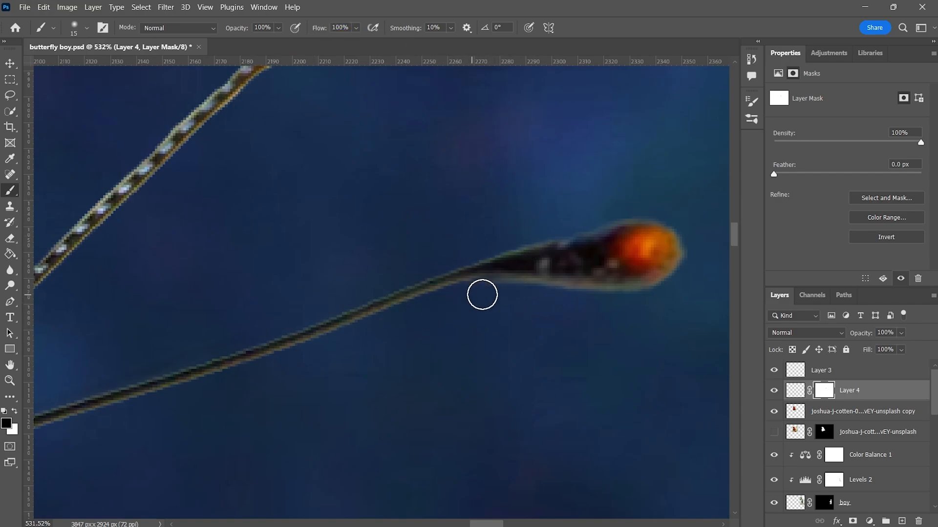
scroll(375, 388, down, 3)
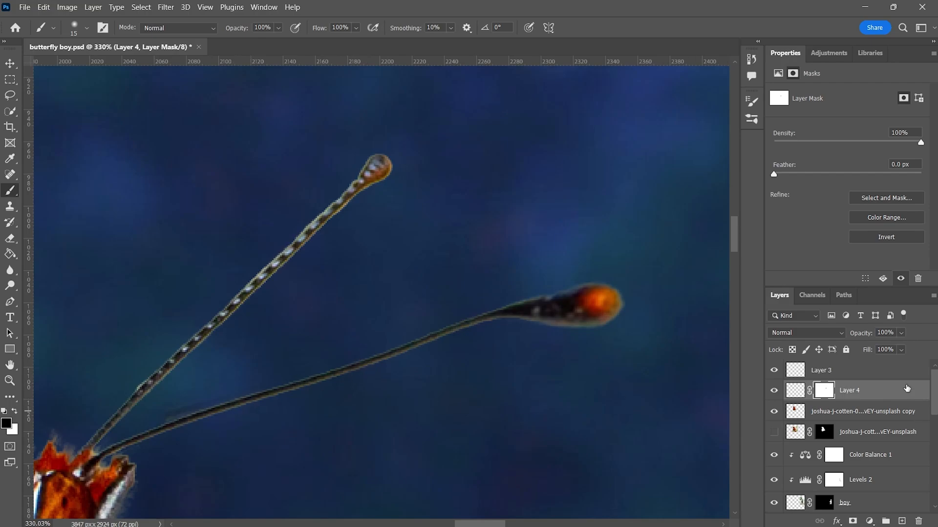
- Enlarge the copied upper antenna, add a layer mask to it, and realign it over the original stem
click(909, 370)
key(ctrl+t)
drag(388, 238, 381, 318)
key(Return)
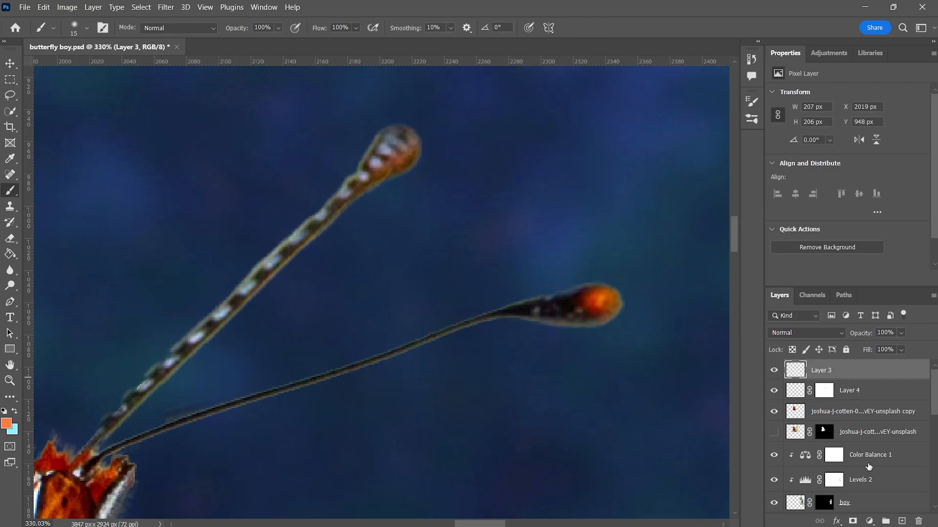
click(853, 521)
scroll(537, 303, up, 1)
key(ctrl+t)
drag(367, 283, 368, 290)
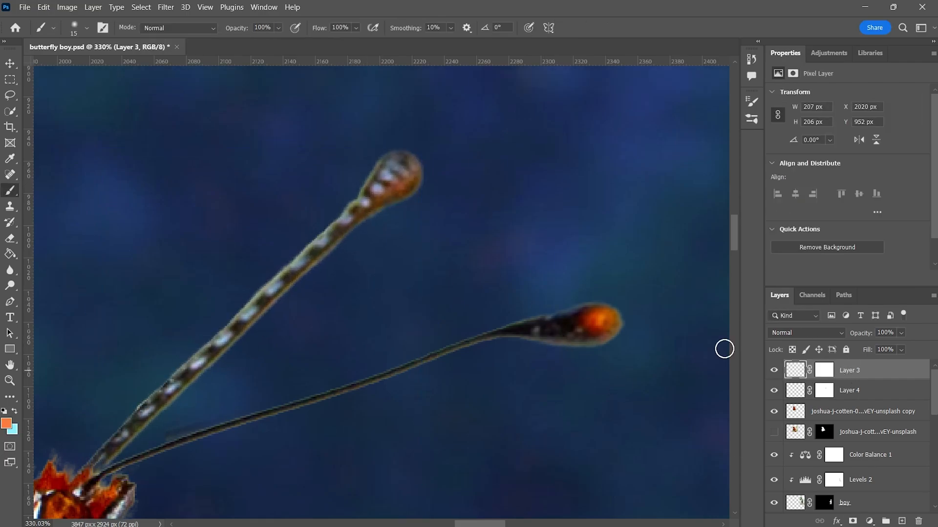
- Mask out the upper antenna's enlarged stem so only its bulb remains, blended into the thin original
drag(185, 350, 215, 335)
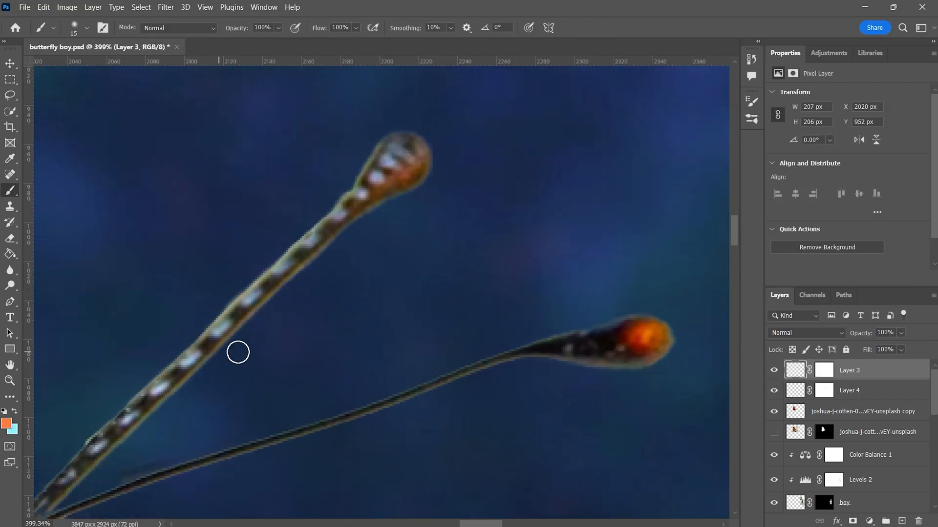
click(825, 371)
drag(285, 280, 46, 503)
scroll(379, 334, down, 4)
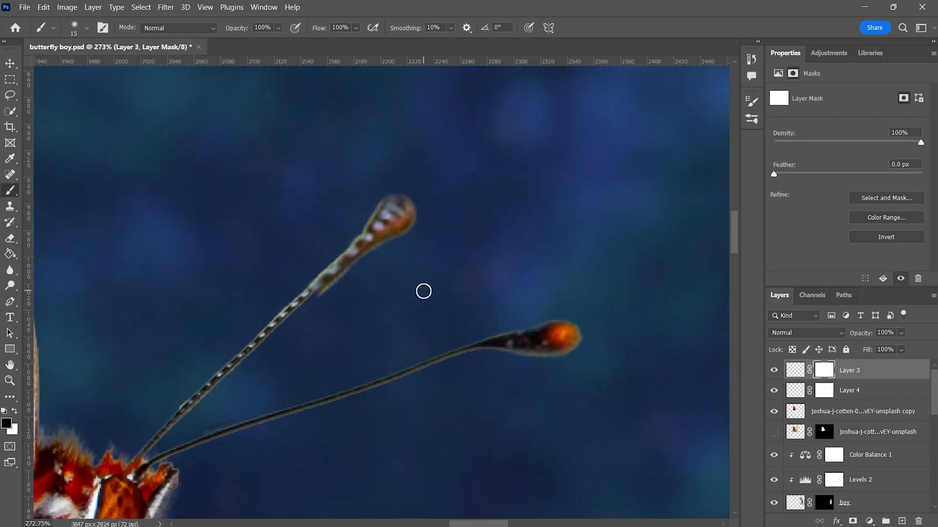
click(824, 391)
click(823, 370)
scroll(442, 248, up, 3)
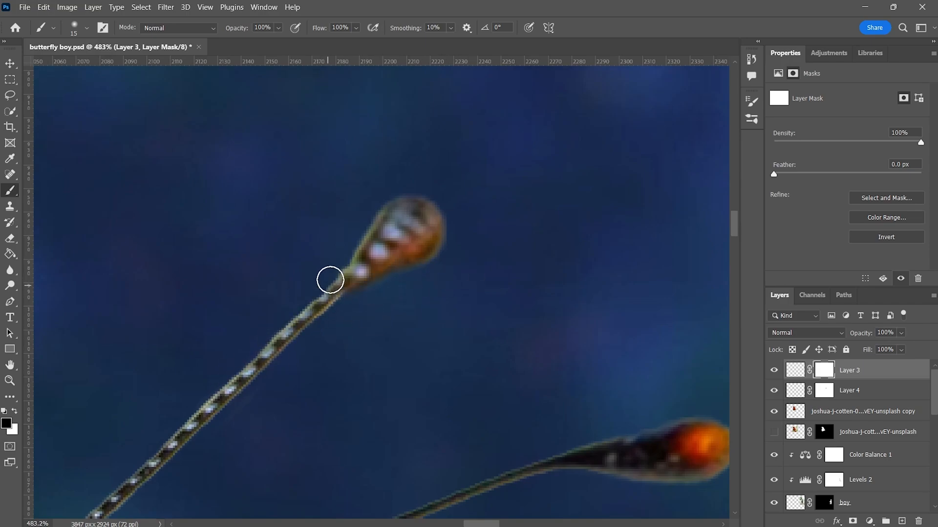
scroll(338, 306, down, 10)
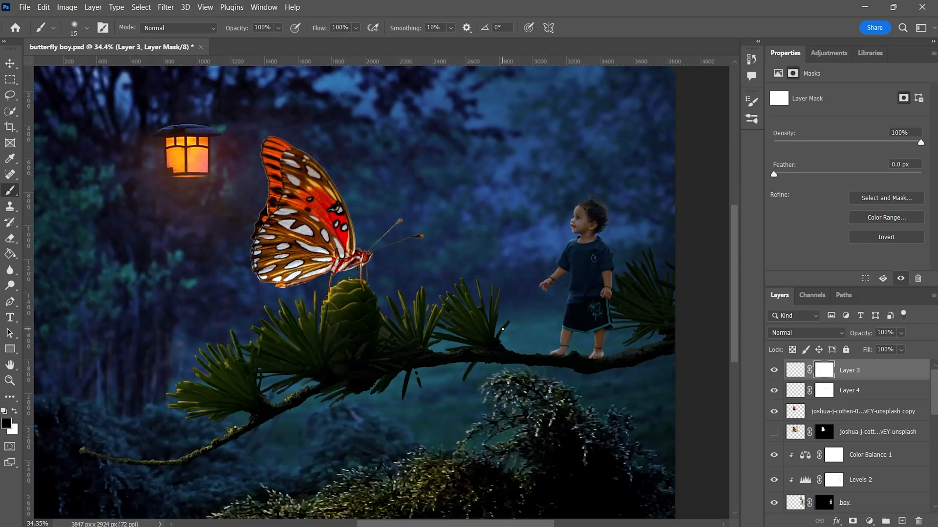
- Enable Outer Glow and Inner Glow on the upper antenna tip's layer and set the inner glow color to yellow fffc00
scroll(503, 329, right, 2)
double_click(874, 371)
click(493, 401)
click(493, 321)
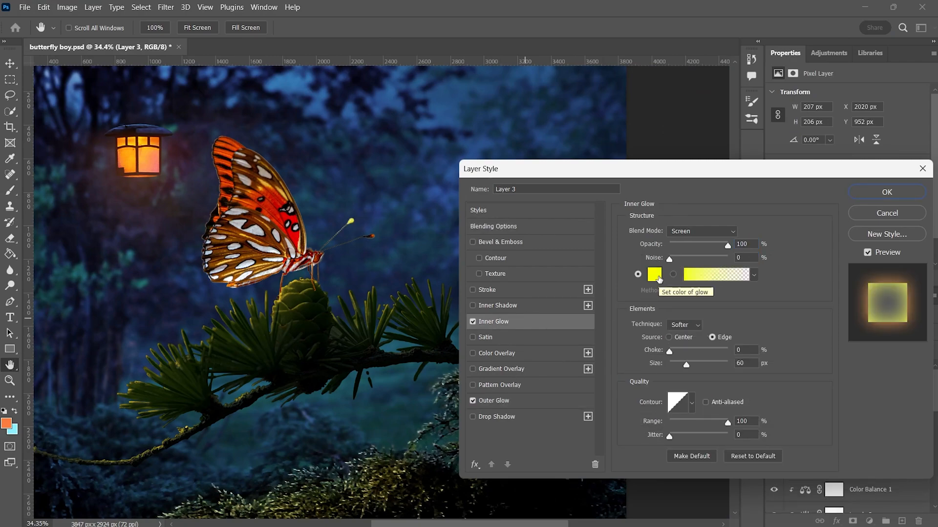
click(655, 275)
drag(680, 240, 680, 242)
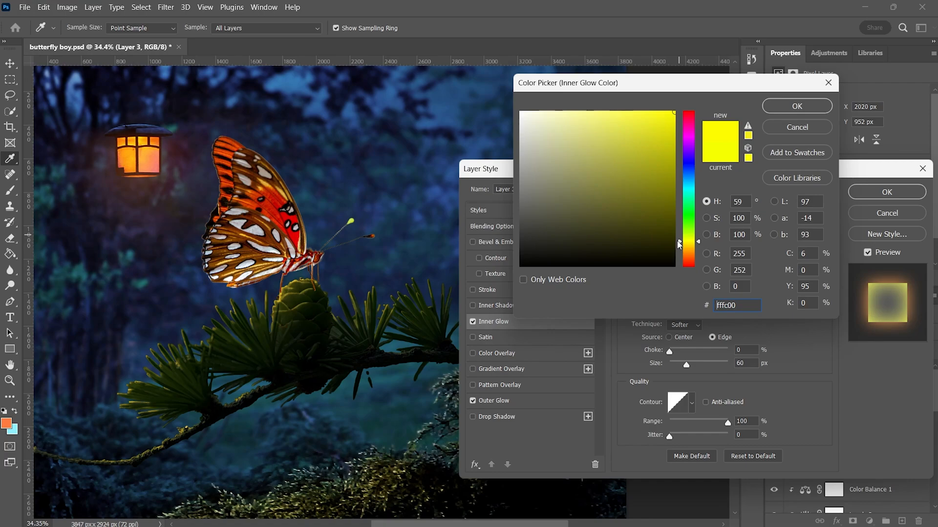
click(796, 106)
- Set the upper antenna tip's outer glow to yellow-green eaff00 with size 51 px and range 54%, and apply the style
click(539, 399)
click(655, 274)
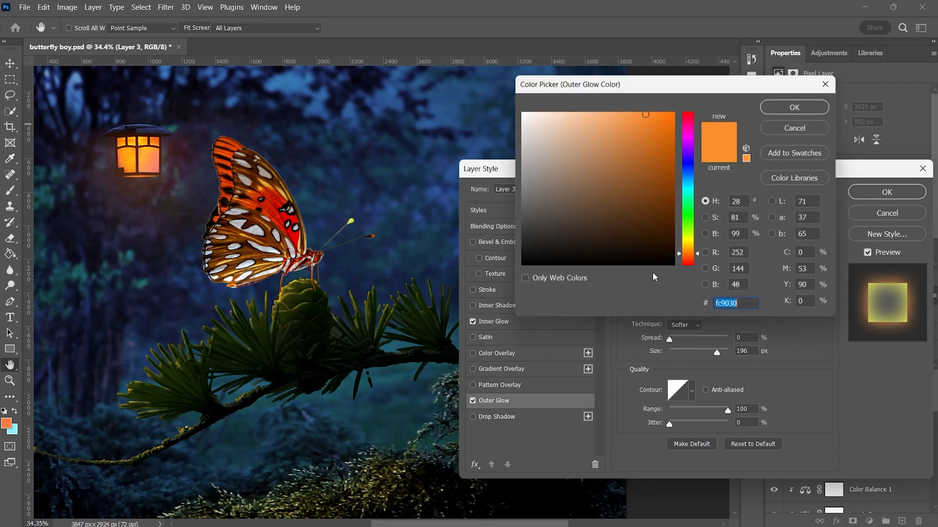
click(352, 218)
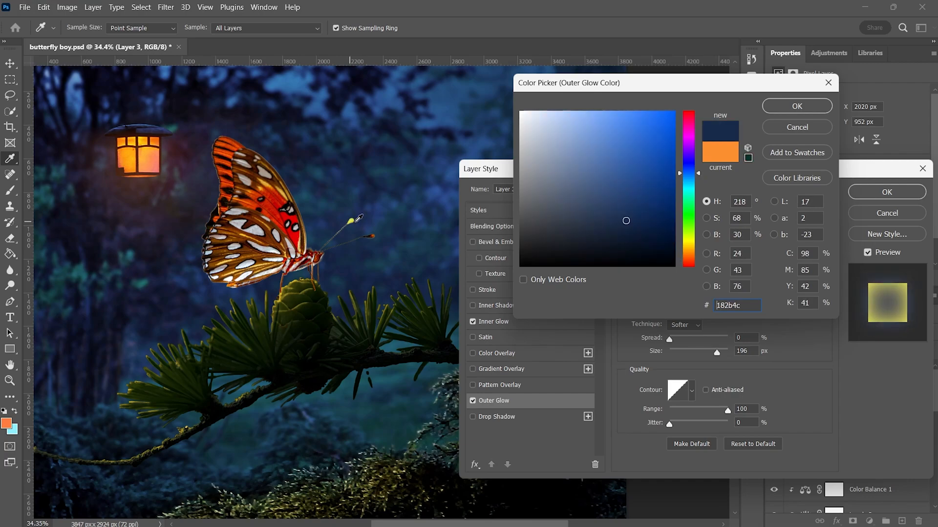
click(358, 218)
click(690, 239)
drag(659, 130, 703, 91)
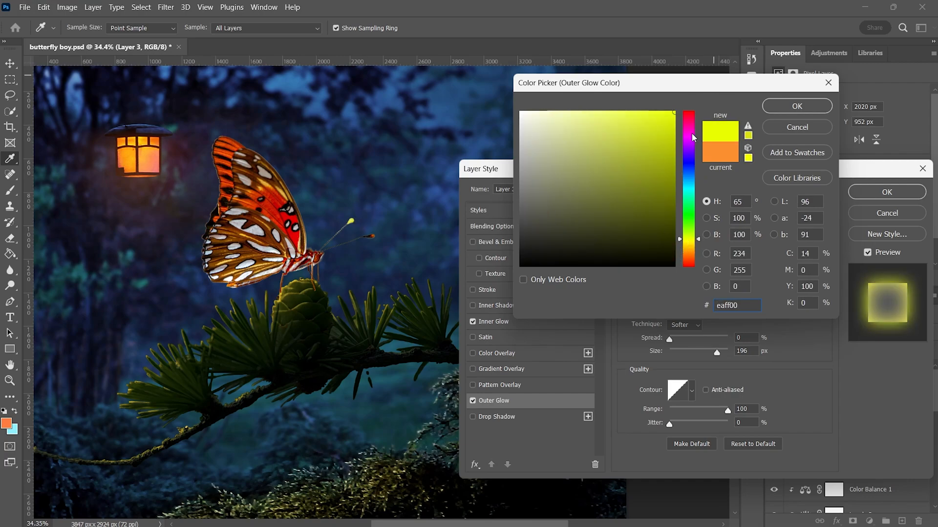
click(795, 110)
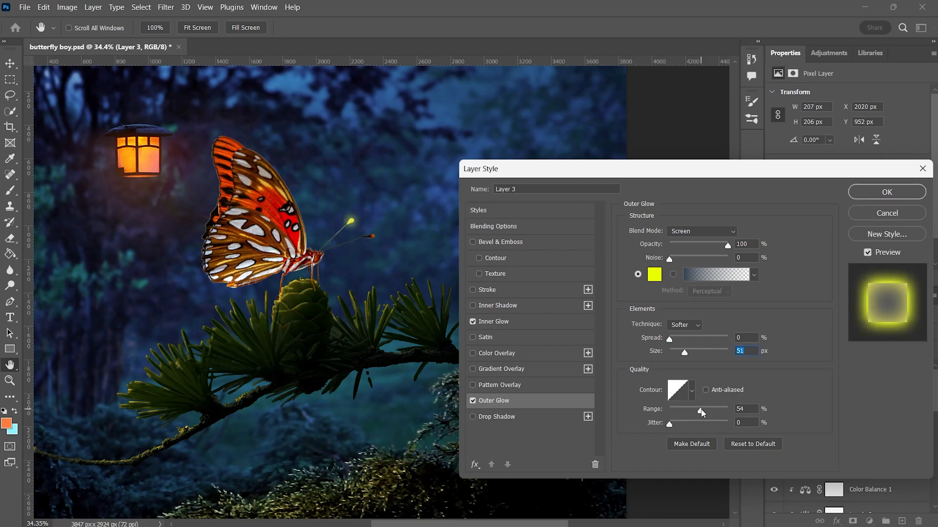
click(886, 192)
- Apply the same Outer Glow and Inner Glow effects to the lower antenna tip's layer
click(906, 425)
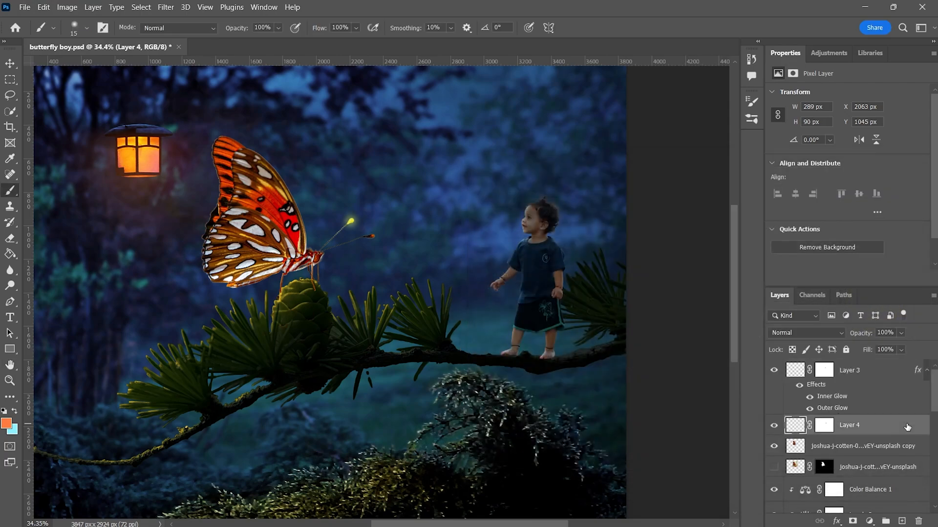
double_click(906, 427)
click(493, 400)
click(514, 321)
click(886, 192)
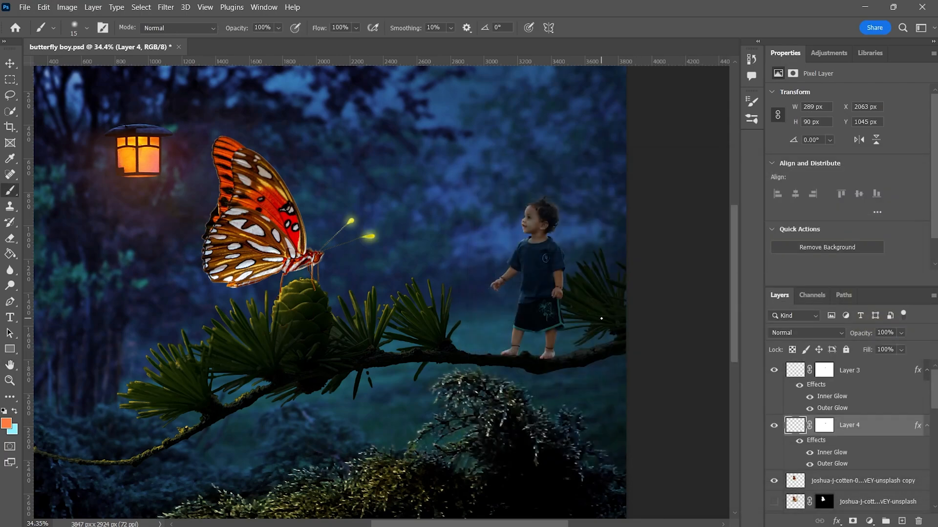
- Add a Levels adjustment clipped to the butterfly copy, lower its output white to 95, and select its mask
click(890, 430)
click(870, 521)
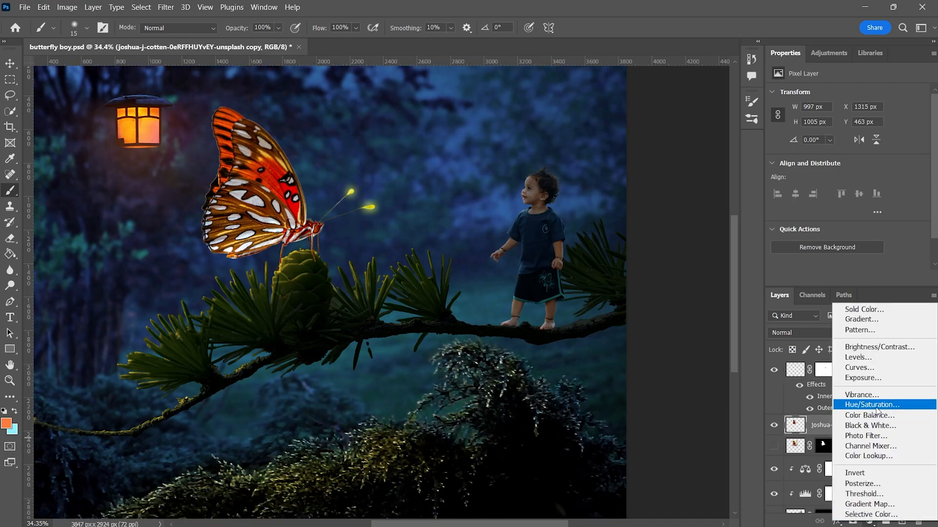
click(858, 357)
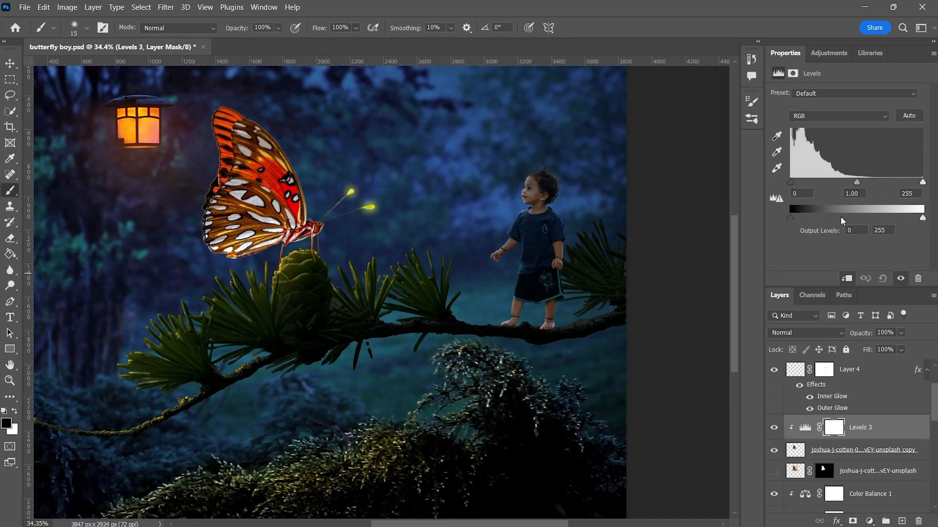
drag(924, 218, 853, 220)
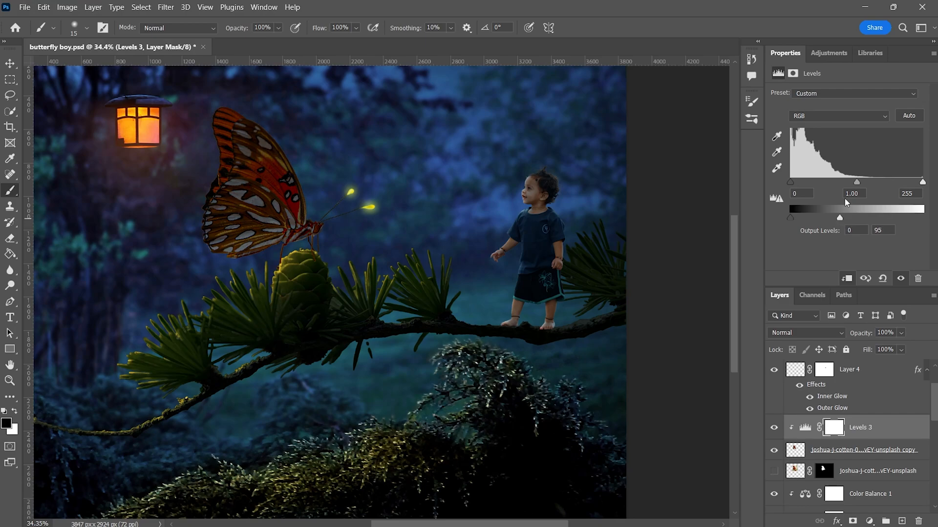
click(834, 427)
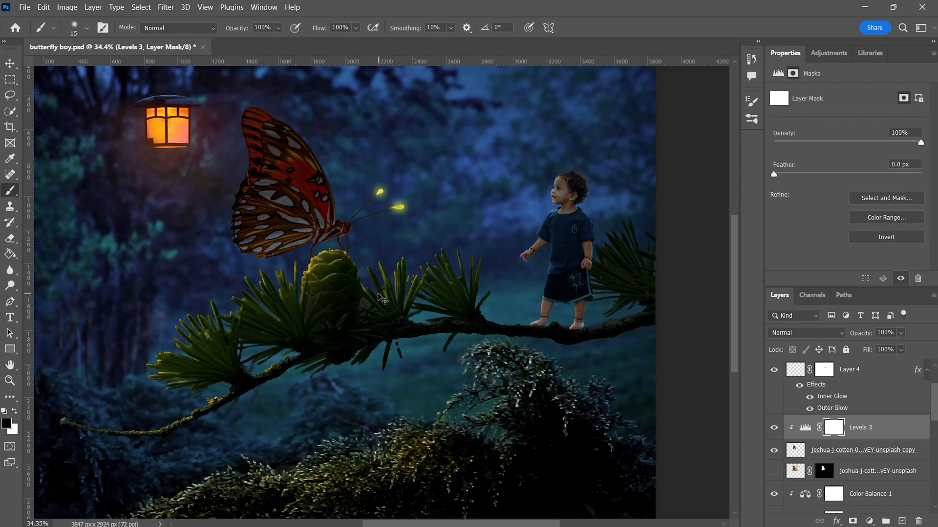
- Paint black at 13% flow on the butterfly's Levels mask to bring light back to the lantern-facing edges of the wings
scroll(276, 152, up, 6)
scroll(273, 148, left, 2)
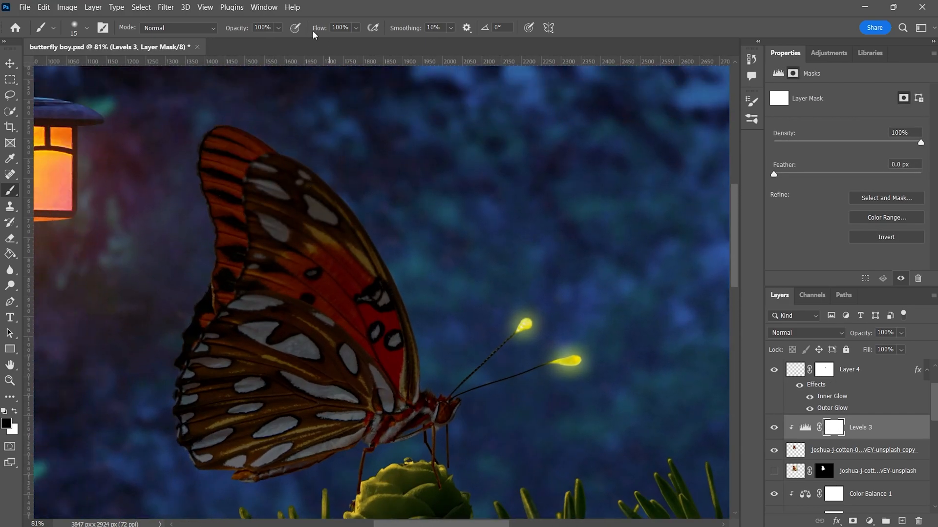
text(60)
key(Return)
scroll(269, 194, up, 2)
drag(365, 159, 283, 414)
scroll(293, 390, down, 2)
key(bracketright)
drag(319, 28, 296, 27)
key(bracketright)
key(bracketright)
key(bracketright)
scroll(366, 216, down, 3)
scroll(363, 333, up, 5)
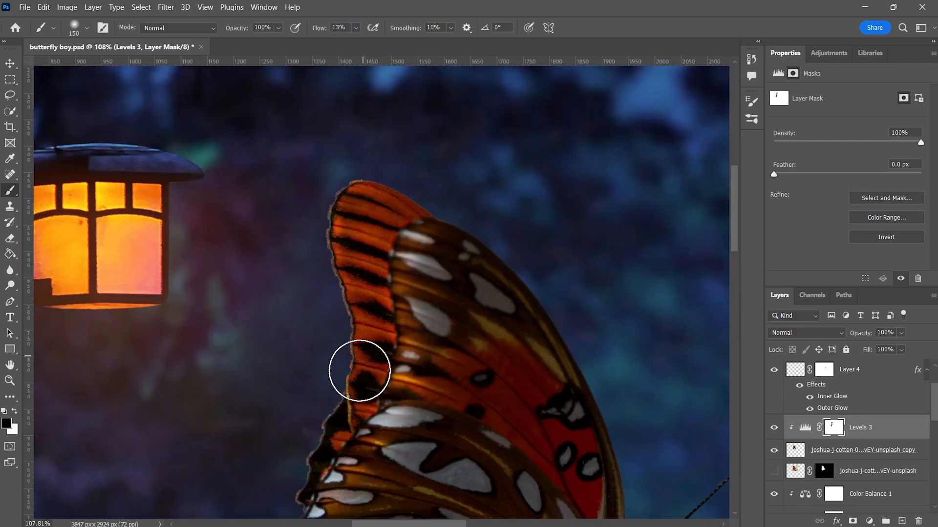
- Reduce the brush to 70 px and refine the butterfly's Levels mask around the lower wing edge and legs
key(bracketleft)
key(bracketleft)
key(bracketleft)
key(bracketleft)
key(bracketleft)
scroll(363, 333, down, 3)
scroll(440, 291, up, 8)
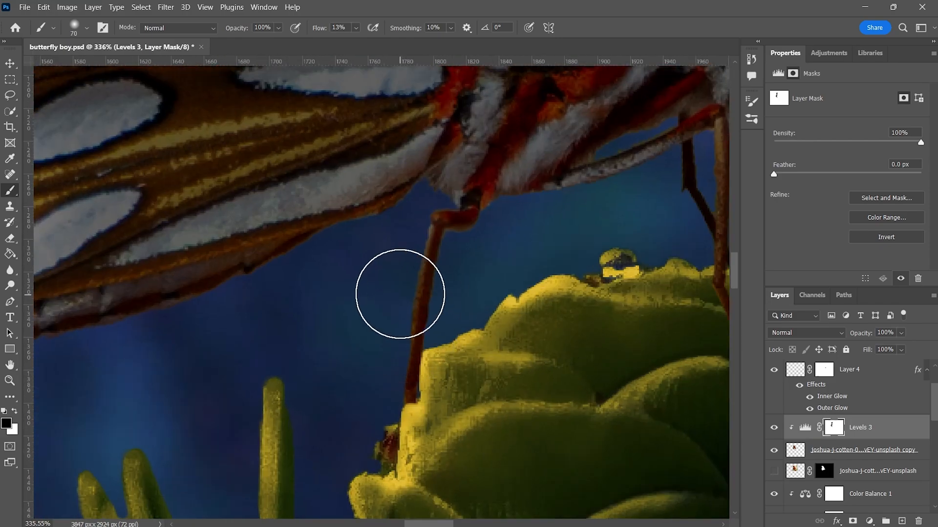
scroll(388, 401, down, 6)
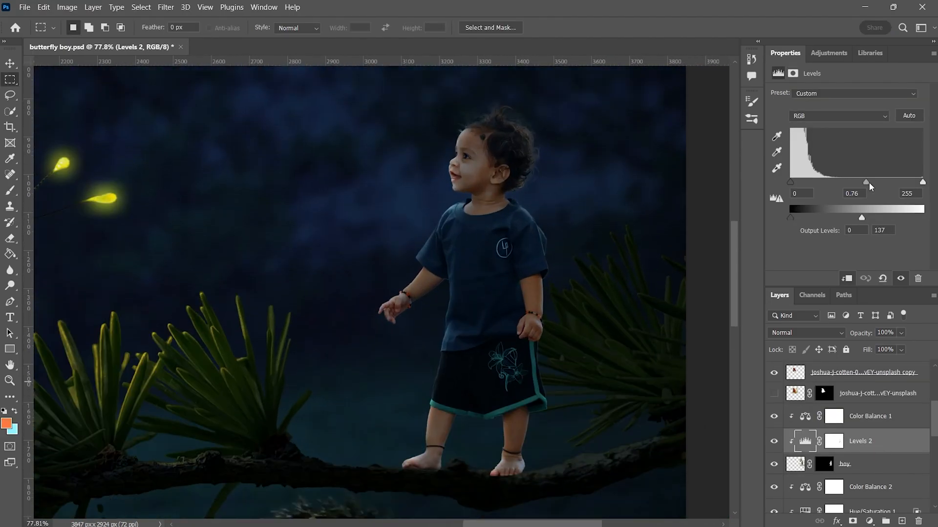
- Lower the output white of the boy's Levels adjustment to 41 and paint black on its mask at 11% flow to relight his lantern-facing edges
drag(858, 218, 820, 217)
click(793, 73)
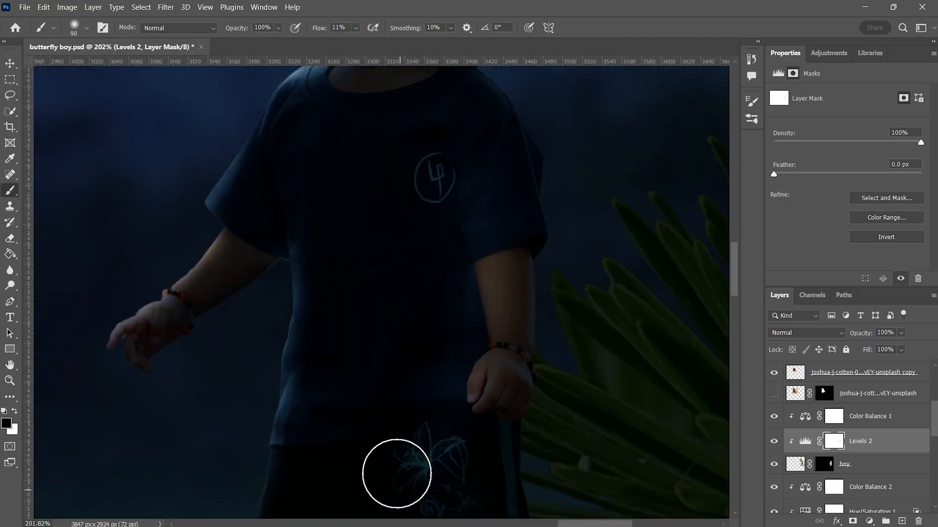
drag(397, 473, 397, 197)
key(bracketright)
key(bracketright)
key(bracketright)
key(bracketright)
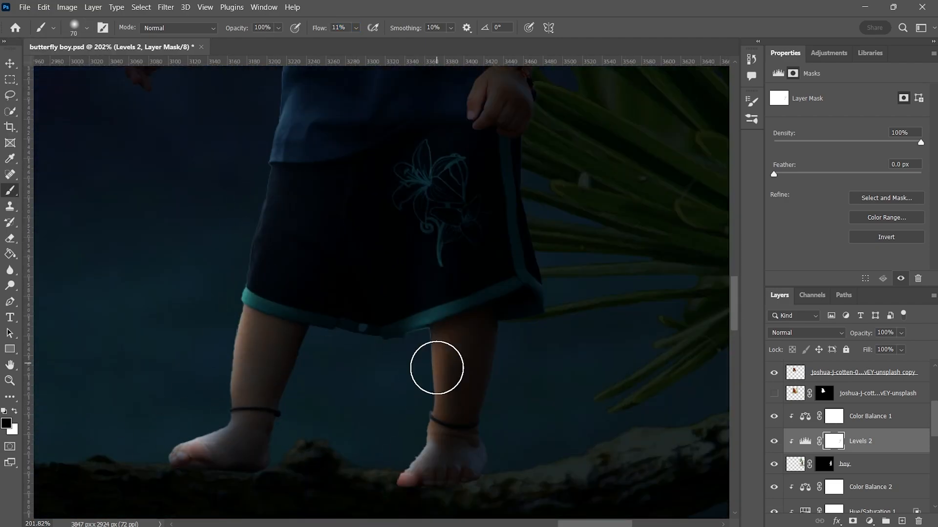
scroll(436, 328, up, 15)
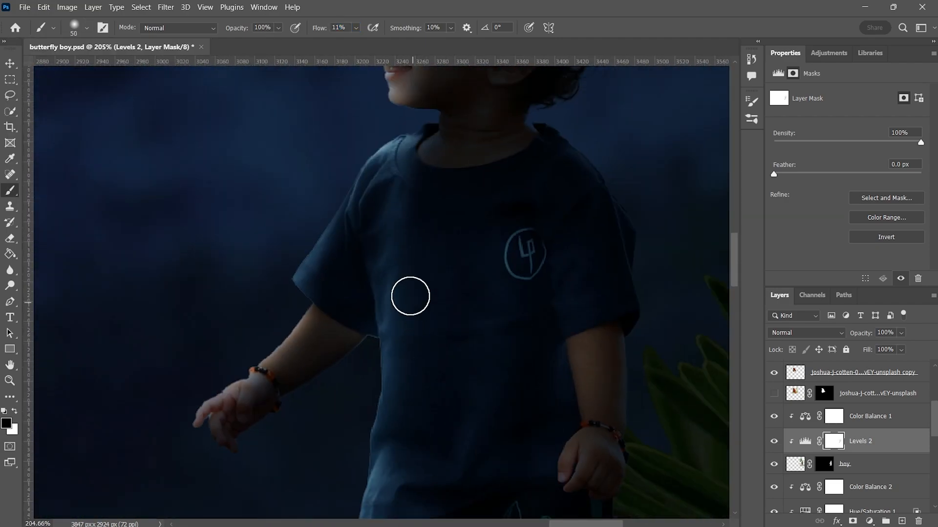
scroll(410, 293, down, 3)
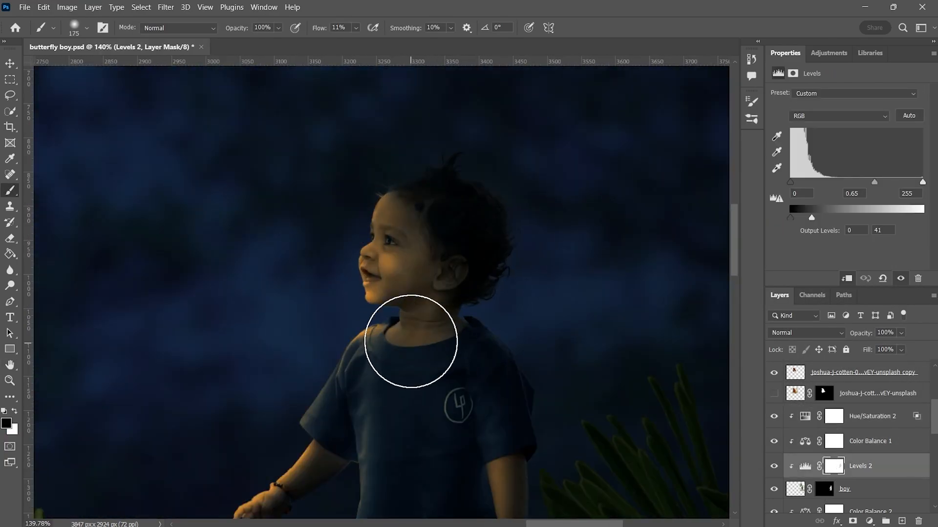
- Refine the boy's Levels mask with a 100 px brush at 5% flow to soften the light on his clothes and legs
scroll(403, 359, down, 6)
scroll(488, 445, down, 2)
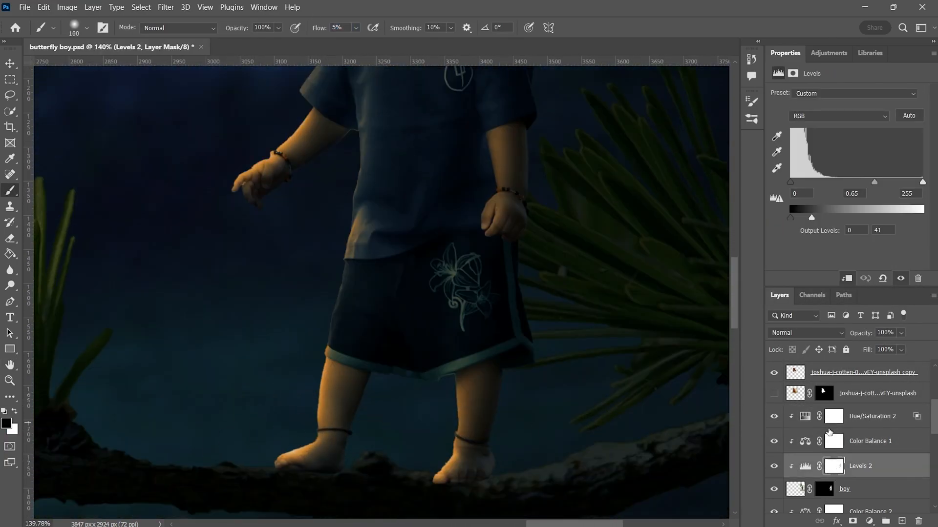
scroll(481, 293, up, 6)
scroll(515, 299, down, 8)
- Add a Curves adjustment clipped to the butterfly copy (input 43, output 140) with a black mask and paint white along the wing's outer edge
scroll(782, 450, up, 3)
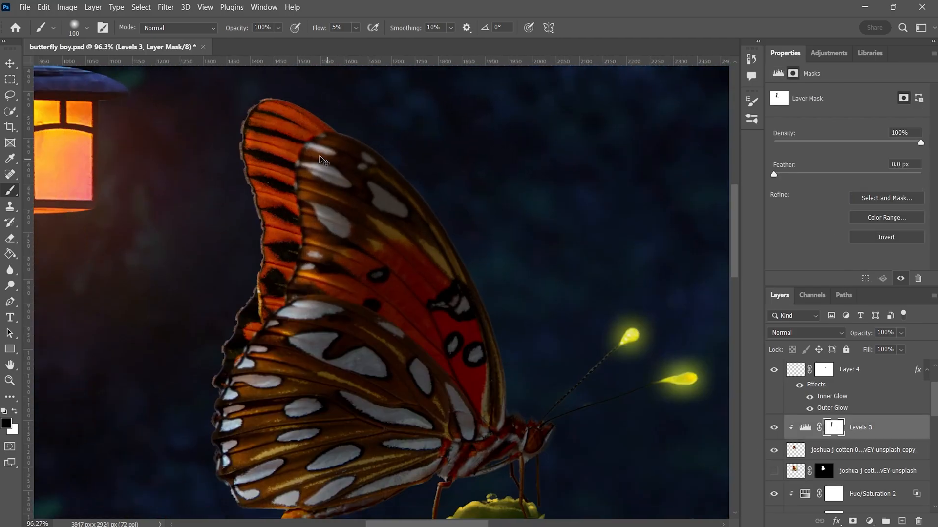
scroll(335, 142, up, 3)
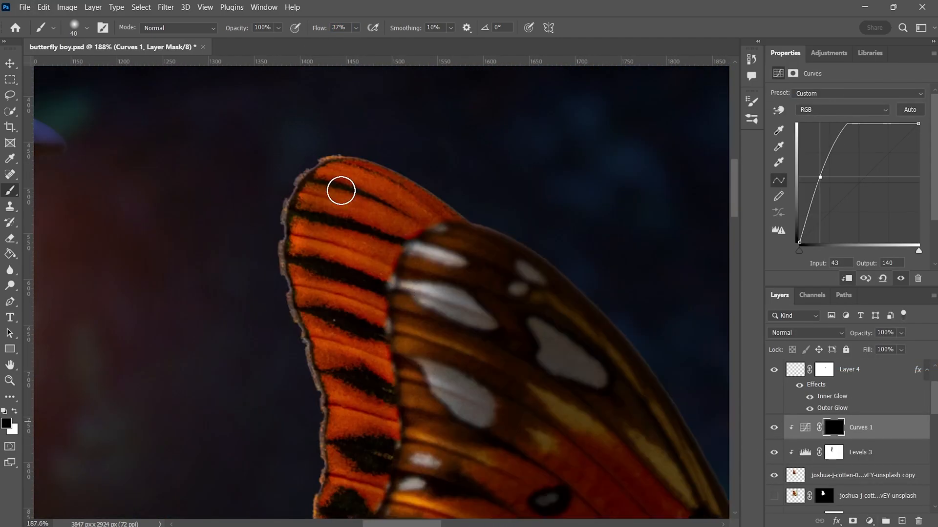
scroll(303, 314, down, 8)
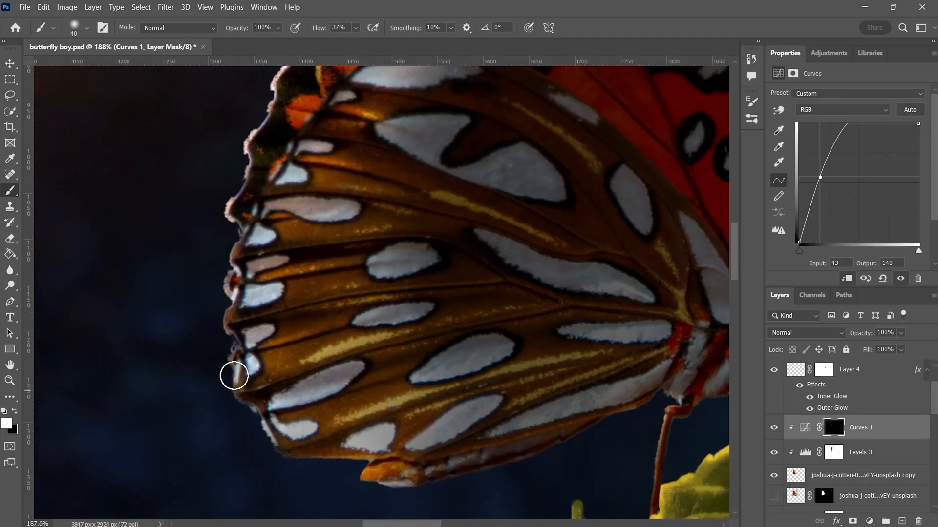
drag(234, 376, 288, 449)
scroll(454, 286, up, 11)
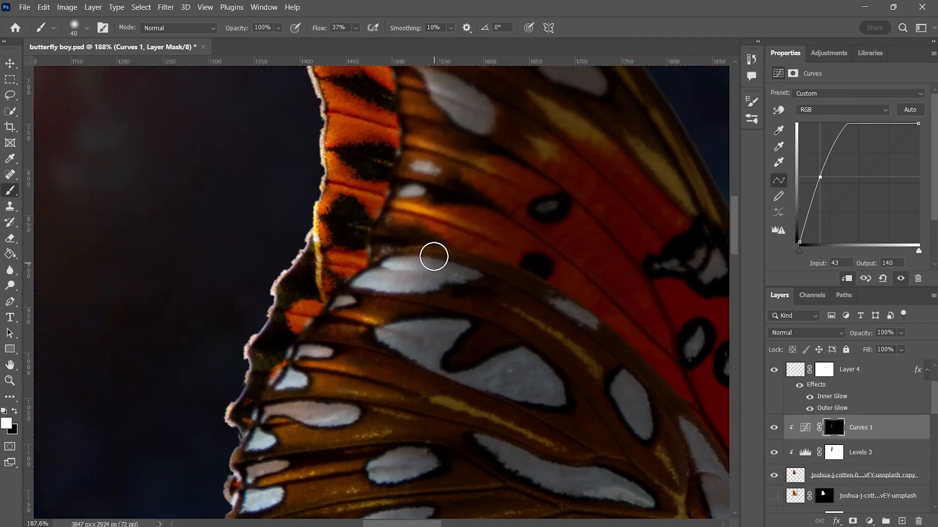
- Paint white on the Curves mask with a 35 px brush to highlight the edge where the front wing overlaps the rear one
drag(337, 93, 439, 145)
key(bracketleft)
drag(396, 188, 409, 377)
scroll(352, 390, down, 5)
scroll(351, 307, down, 1)
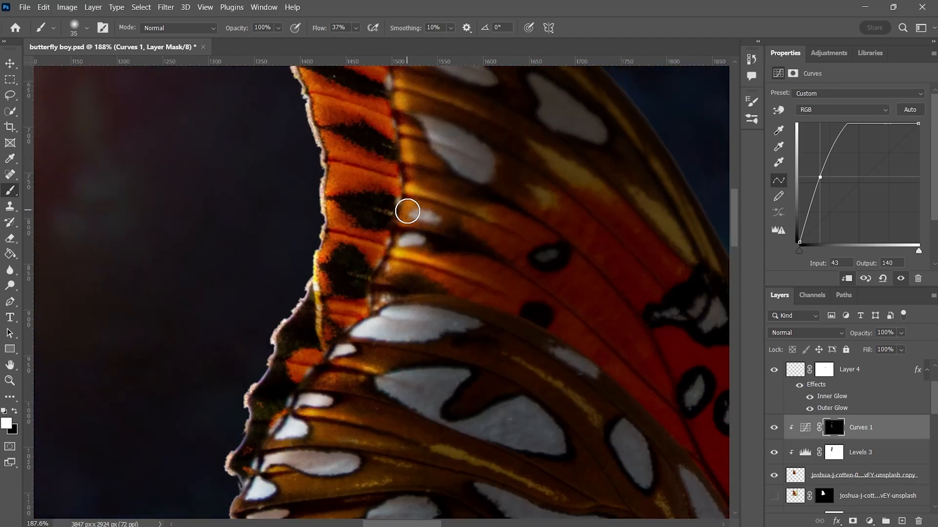
- Switch to black with a 15 px brush and trim excess highlights from the butterfly's Curves mask
scroll(415, 201, up, 9)
key(x)
key(bracketleft)
key(bracketleft)
key(bracketleft)
key(bracketleft)
scroll(435, 318, down, 4)
scroll(391, 430, up, 4)
scroll(293, 459, down, 3)
scroll(313, 274, down, 14)
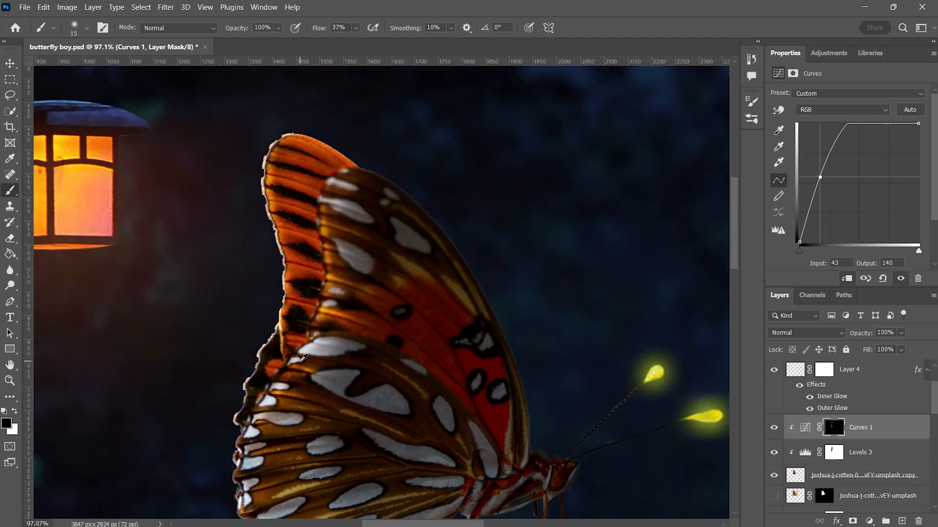
- Paint black at 9% flow on the butterfly's Levels mask to light its head and body near the glowing antennae
click(833, 452)
drag(318, 28, 305, 33)
scroll(320, 258, up, 2)
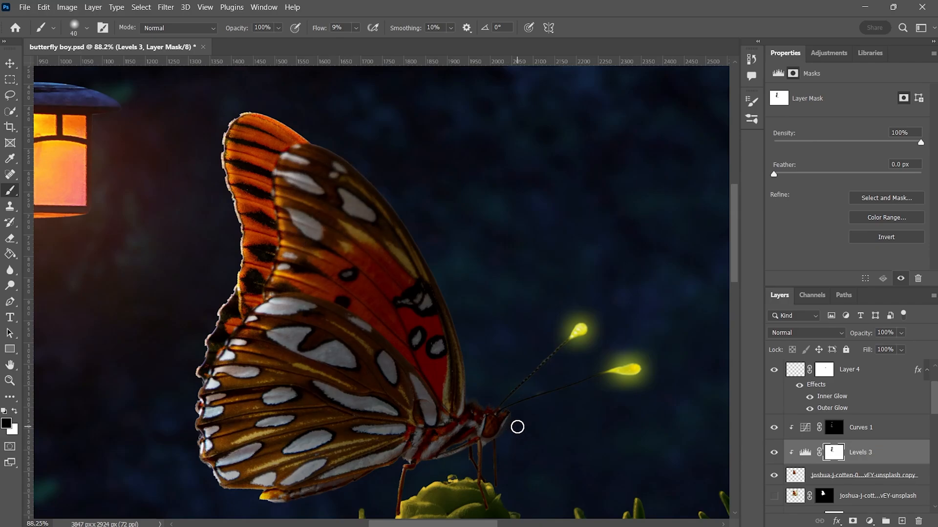
scroll(517, 428, up, 5)
scroll(464, 276, down, 6)
key(bracketleft)
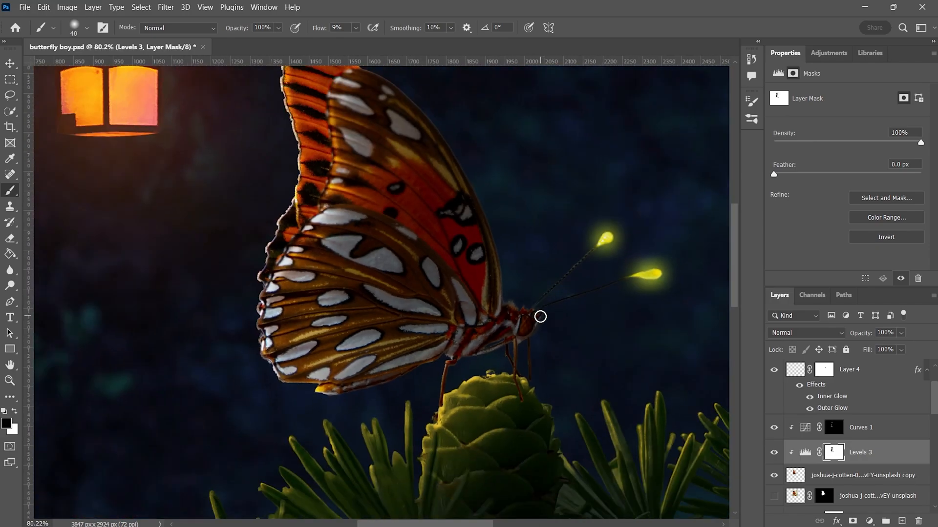
scroll(540, 317, down, 3)
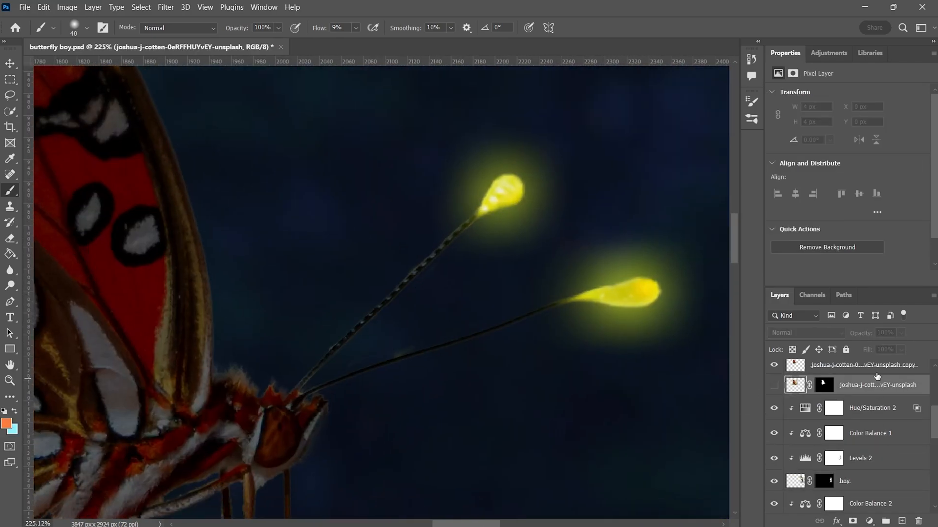
- Select both antenna stalks on the butterfly copy with the Quick Selection tool, trimming excess with a 3 px brush, and copy them to a new layer
key(w)
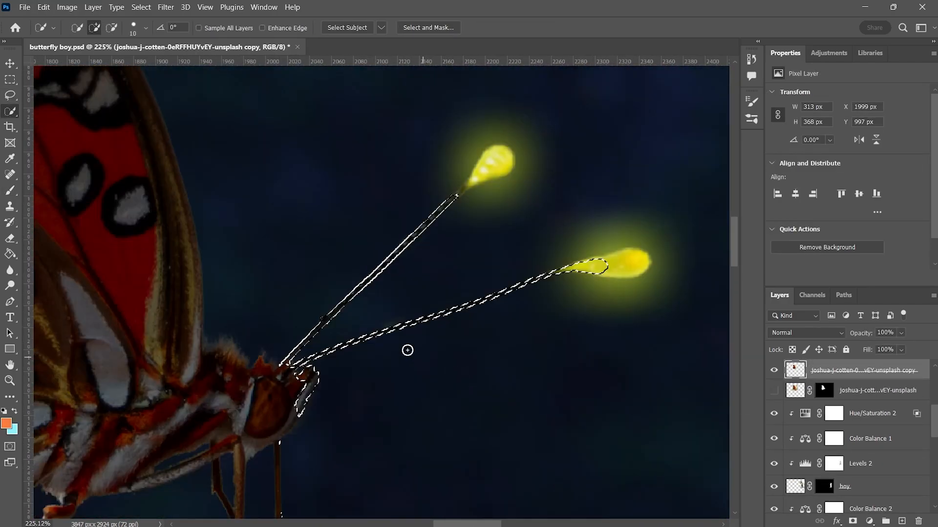
scroll(314, 303, up, 6)
key(bracketleft)
key(bracketleft)
key(bracketleft)
key(bracketleft)
key(bracketleft)
key(bracketleft)
key(bracketleft)
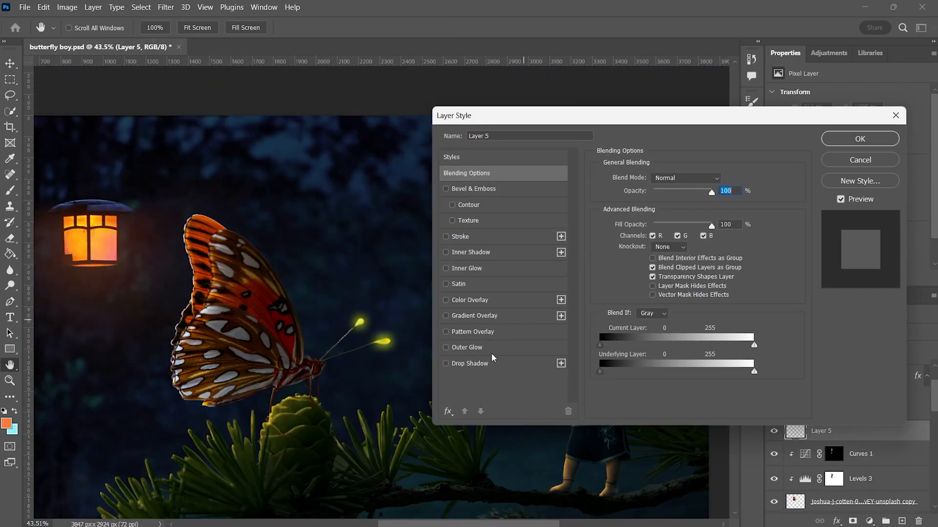
- Give the antenna stalks' layer a yellow-green outer glow with size 13 px and range 53%, and enable Inner Glow
drag(655, 298, 650, 301)
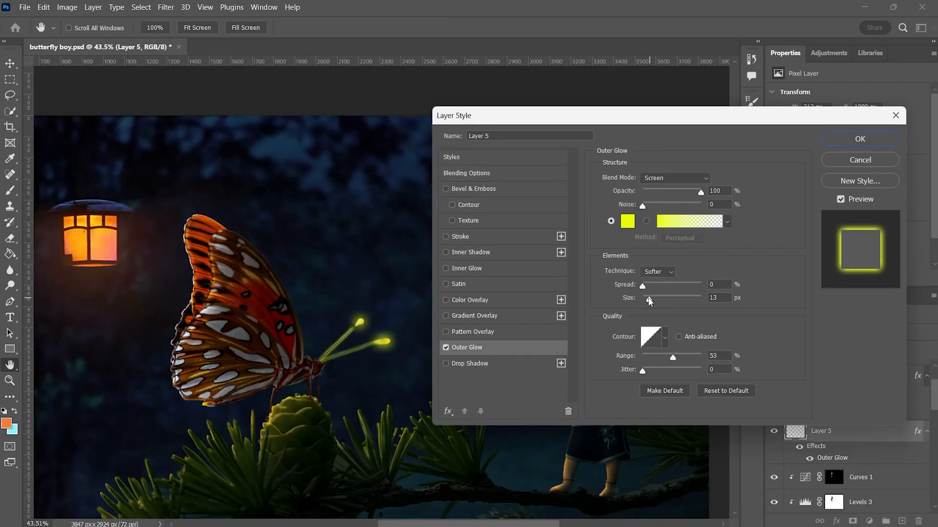
click(466, 268)
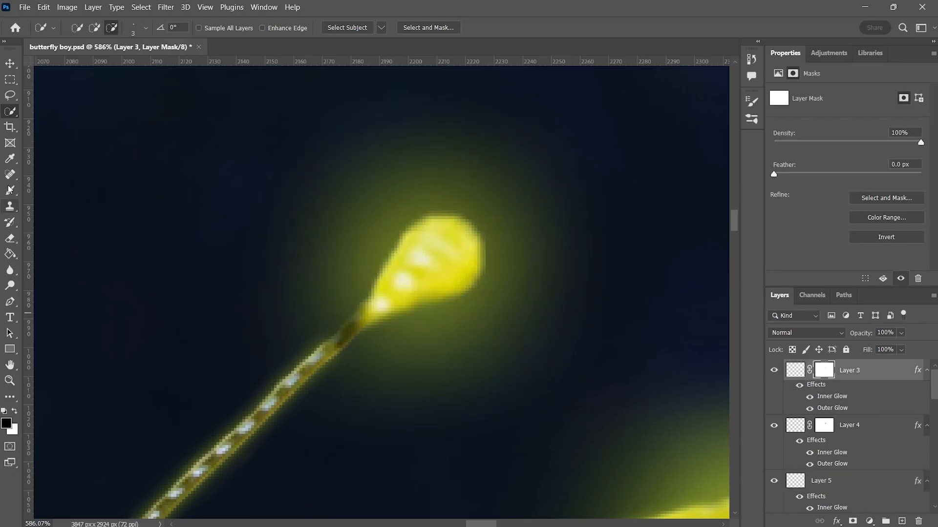
- Brush black on the upper antenna tip's layer mask to blend the glowing tip into its stalk
key(b)
scroll(370, 303, down, 6)
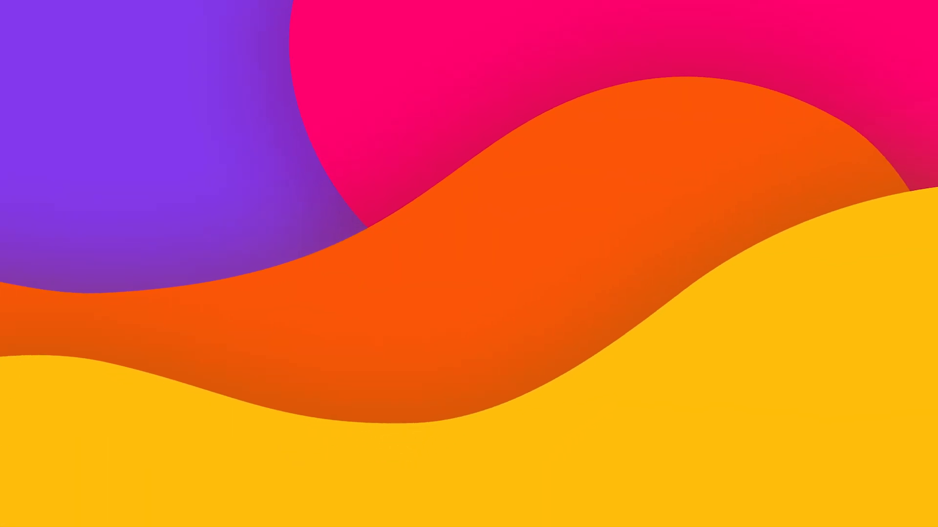